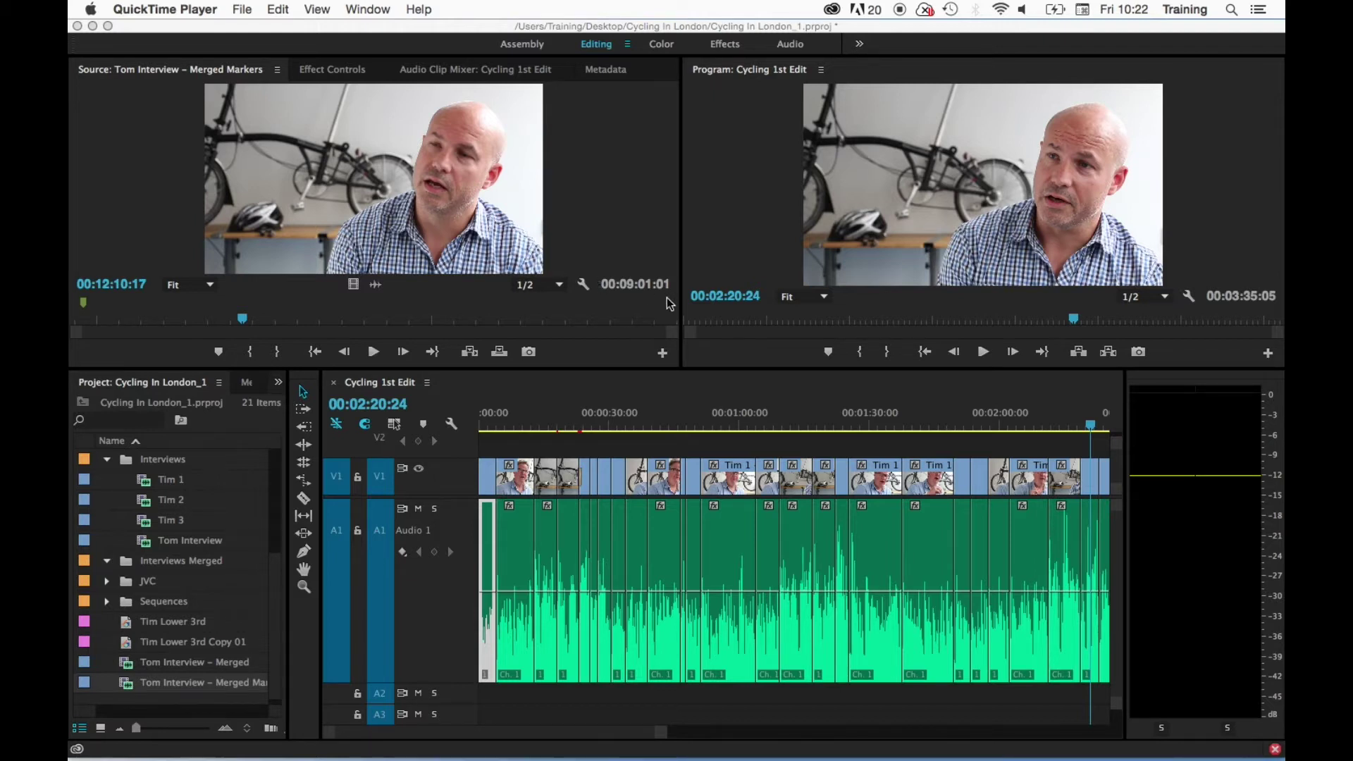
- Play the edit from about 00:01:20 to check the audio level of the interviewee in the checked shirt
click(646, 434)
key(minus)
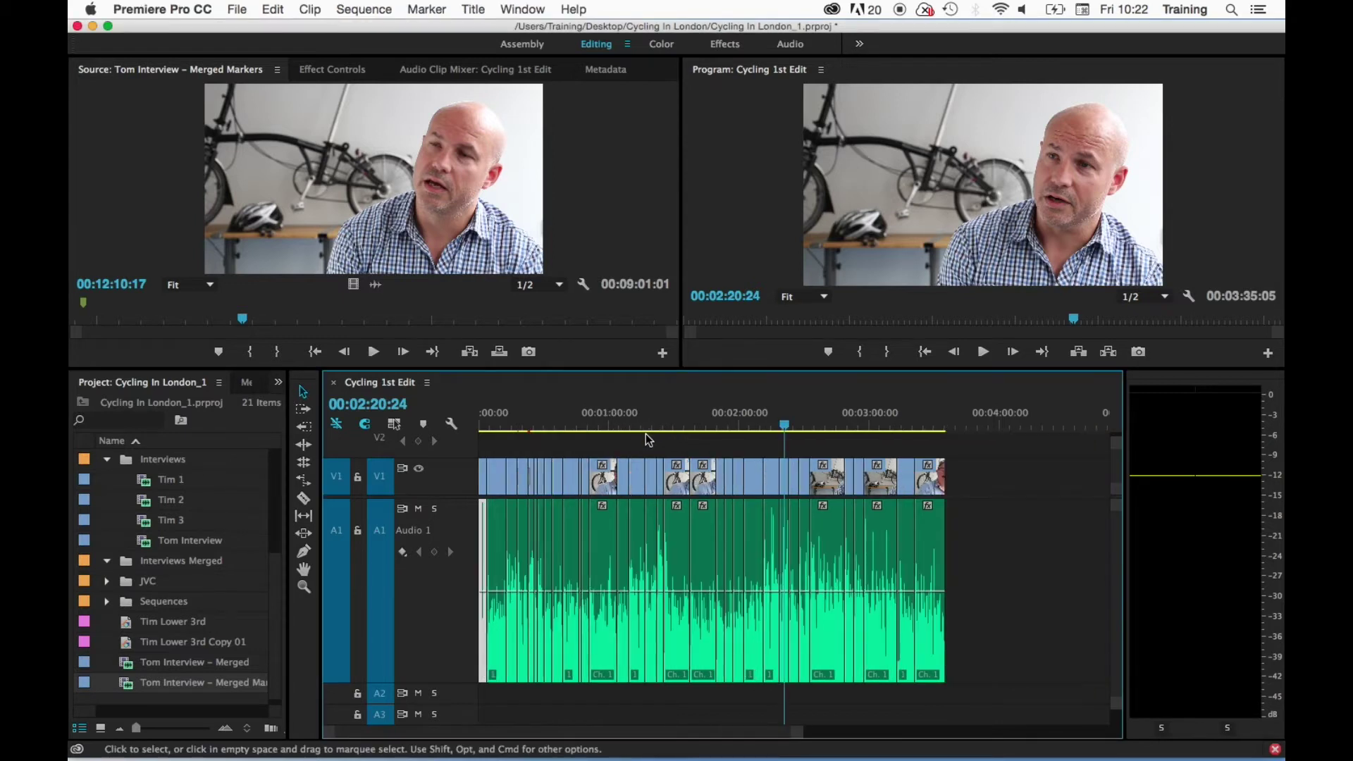
click(651, 417)
key(space)
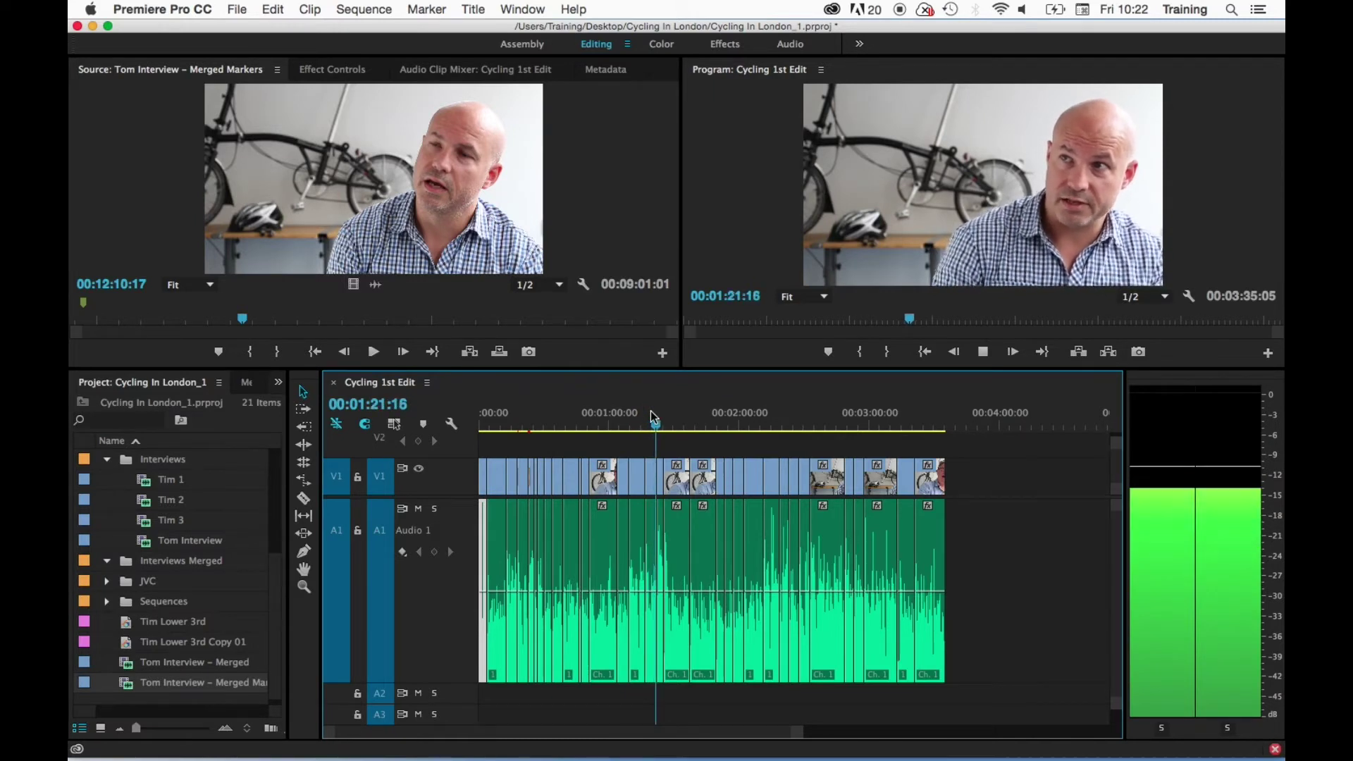
key(space)
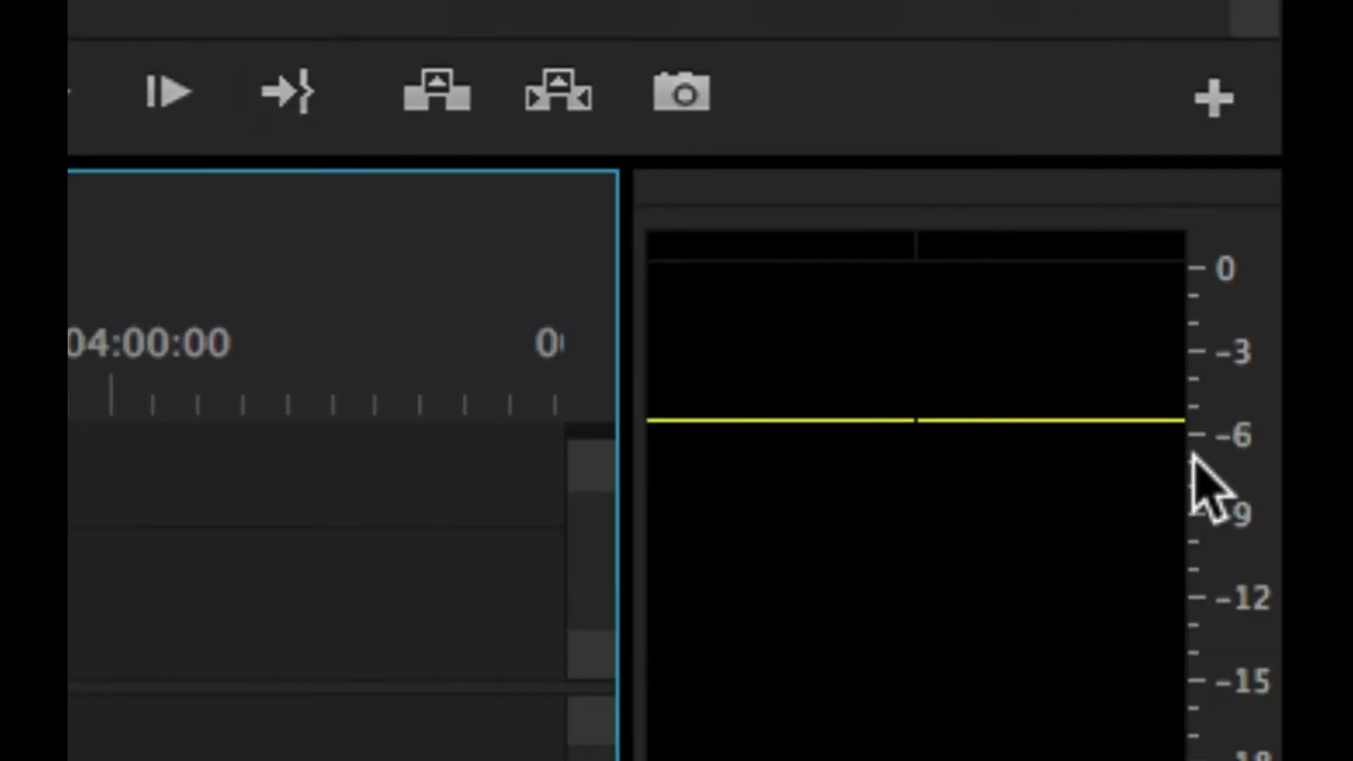
click(1130, 461)
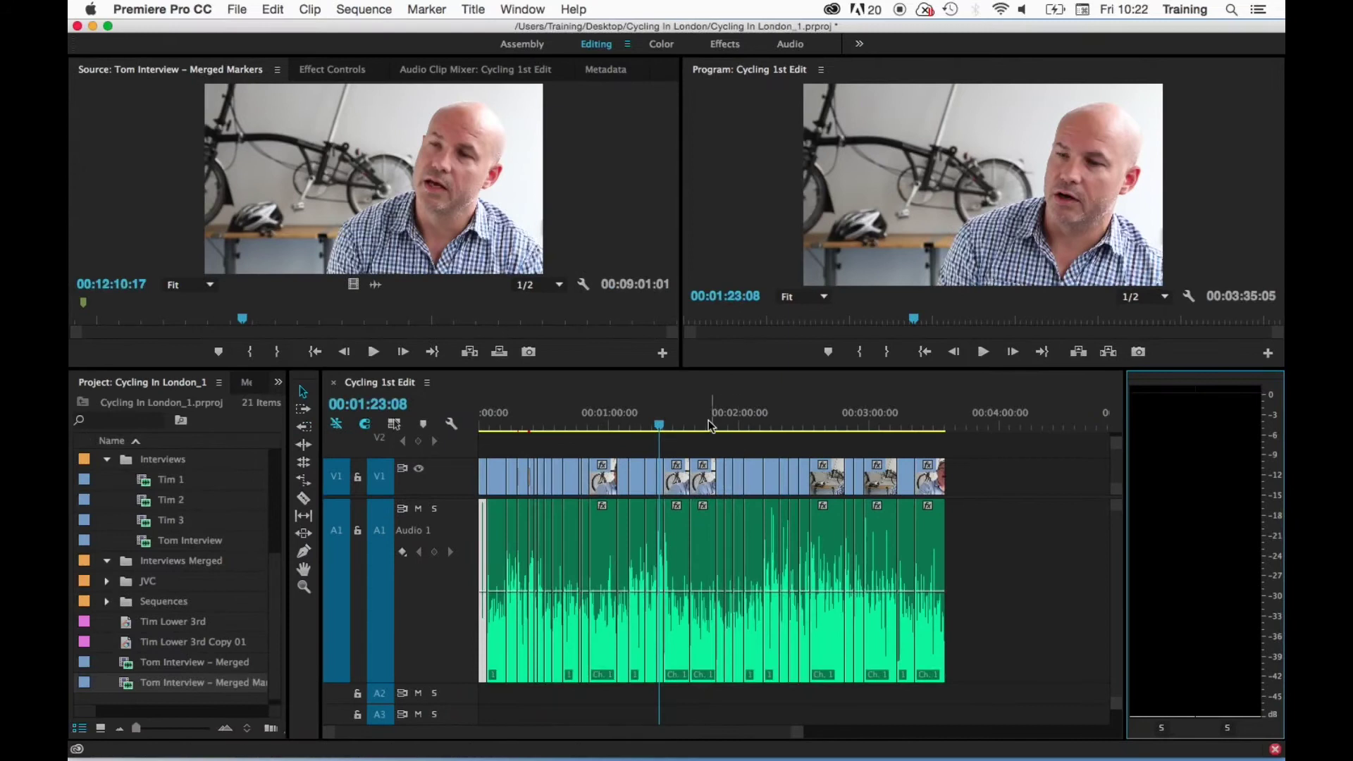
- Play the edit from about 00:01:38 to check the audio level of the interviewee with glasses
click(688, 423)
key(space)
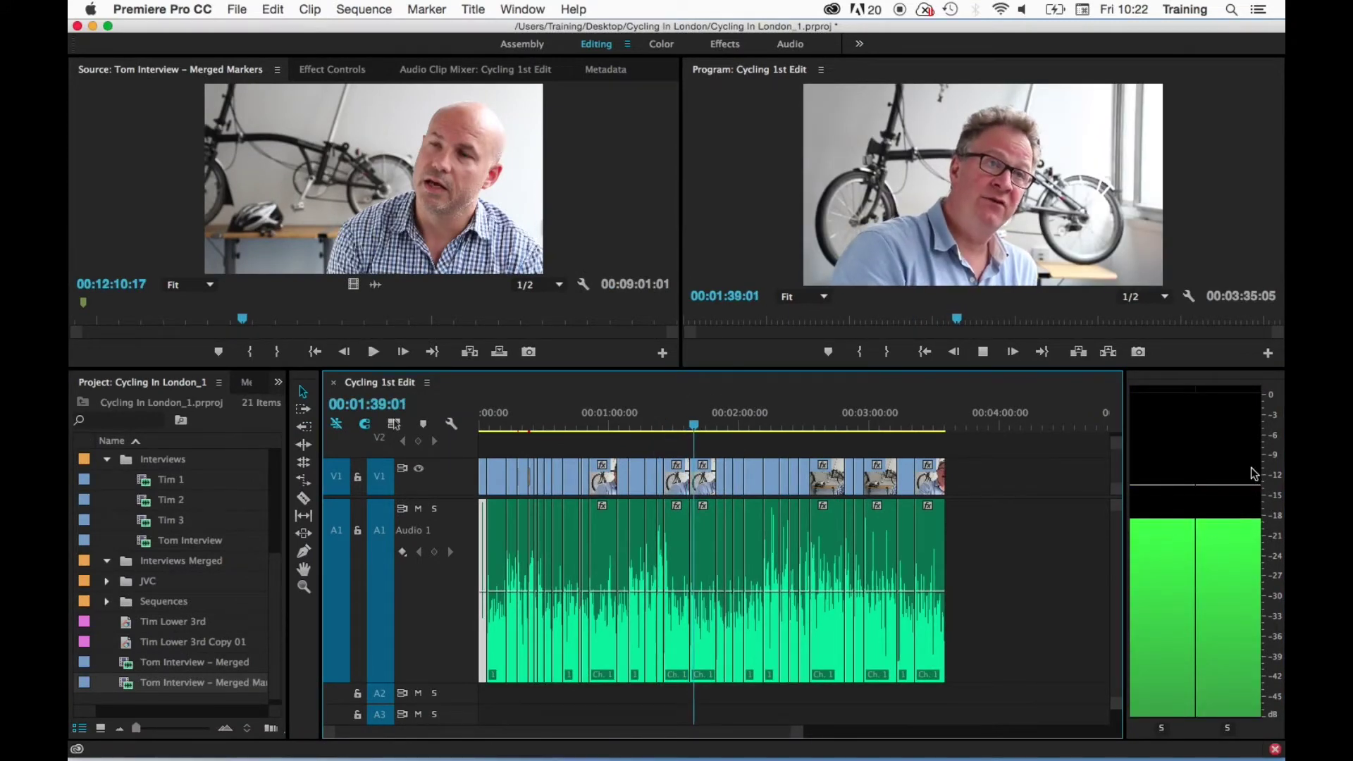
key(space)
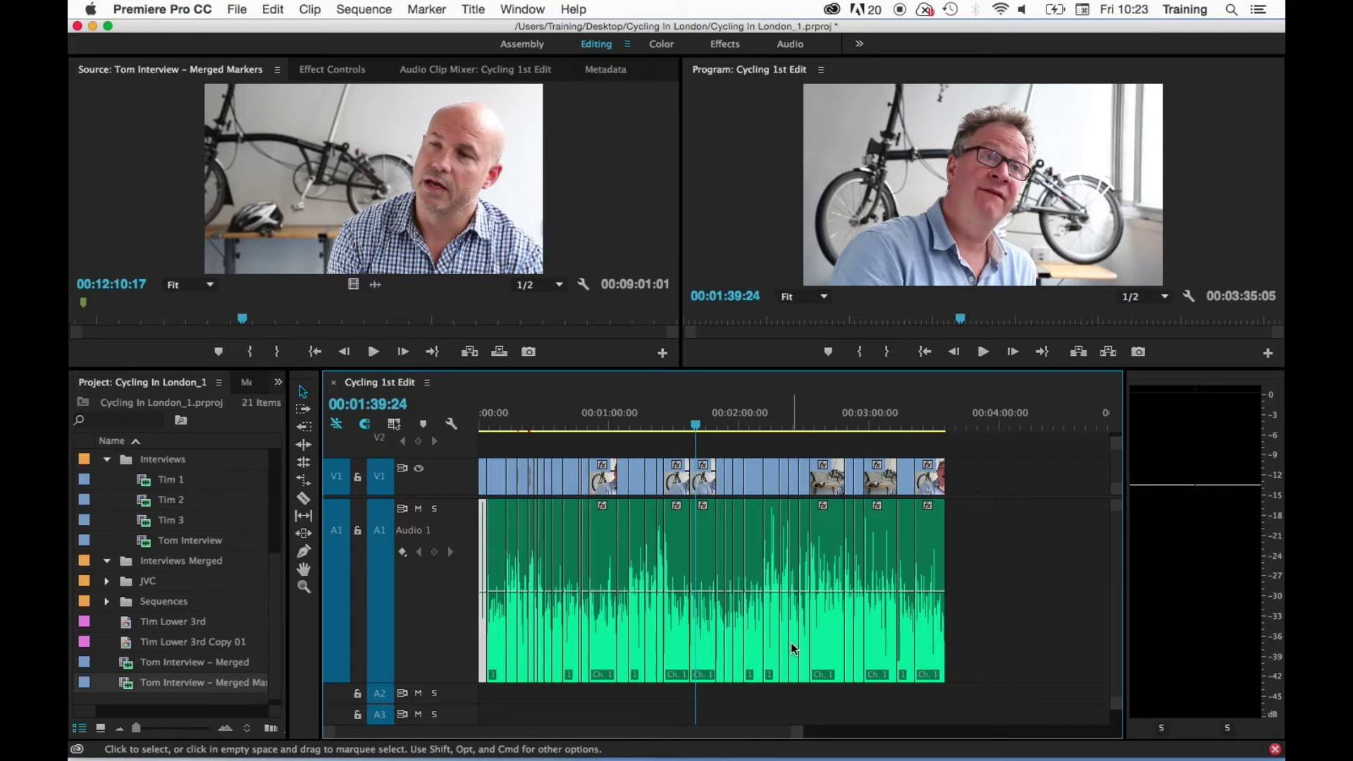
- Select every clip in the sequence and normalize all their audio peaks to -12 dB
drag(1029, 592, 442, 535)
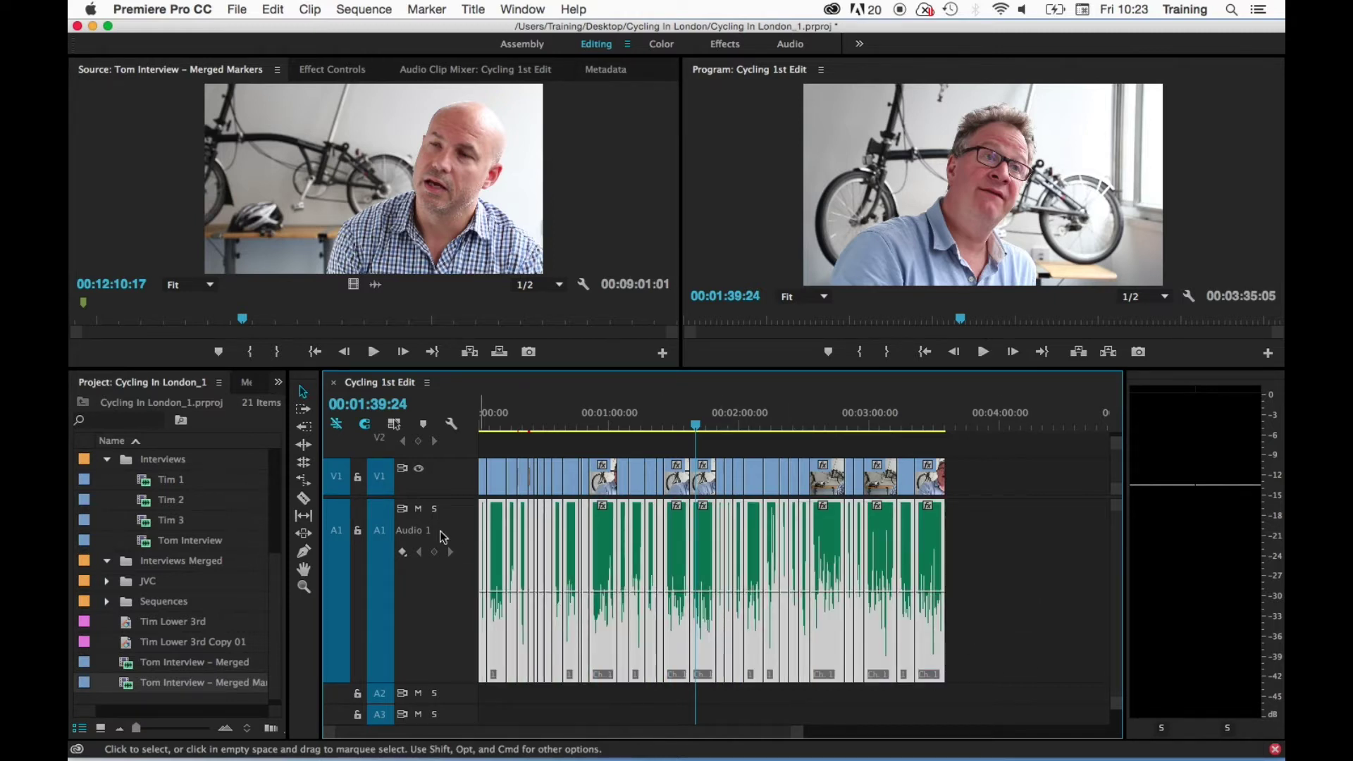
key(super+a)
right_click(680, 567)
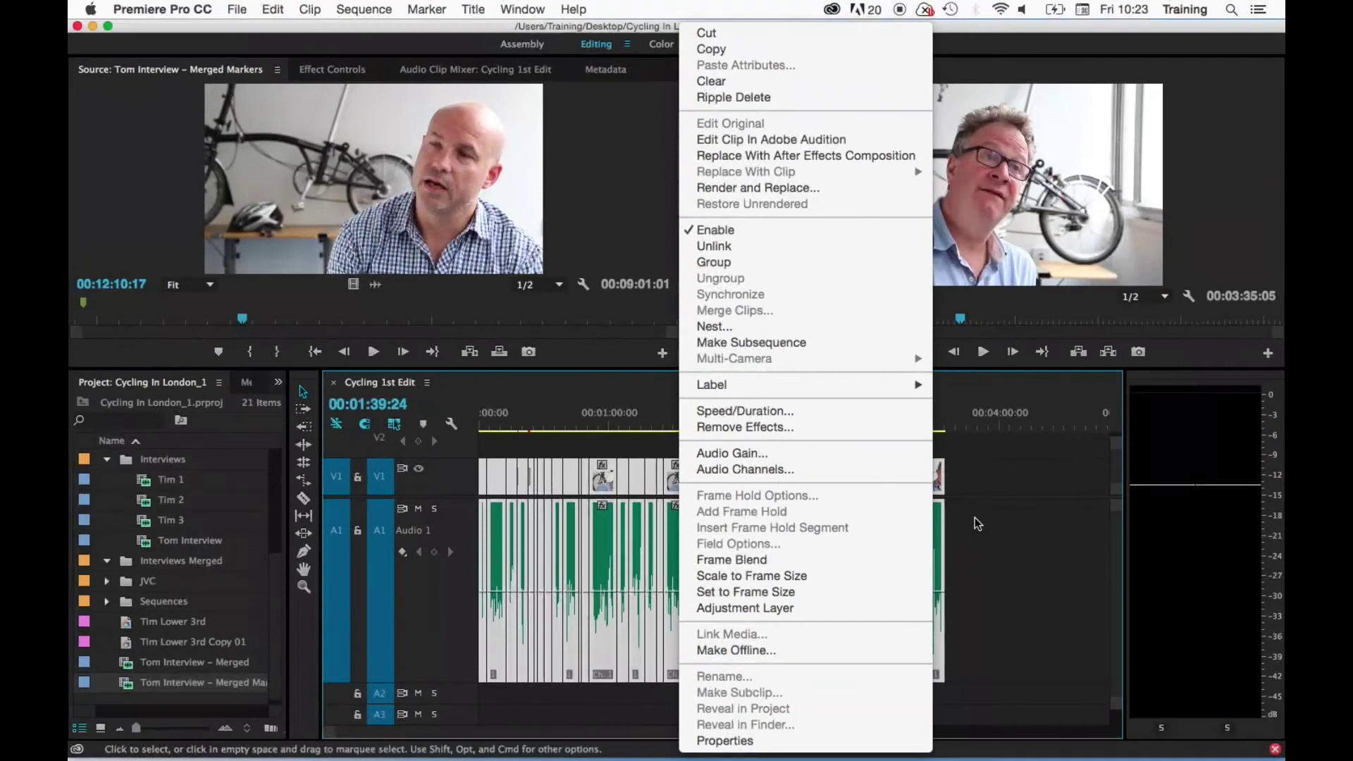
click(979, 522)
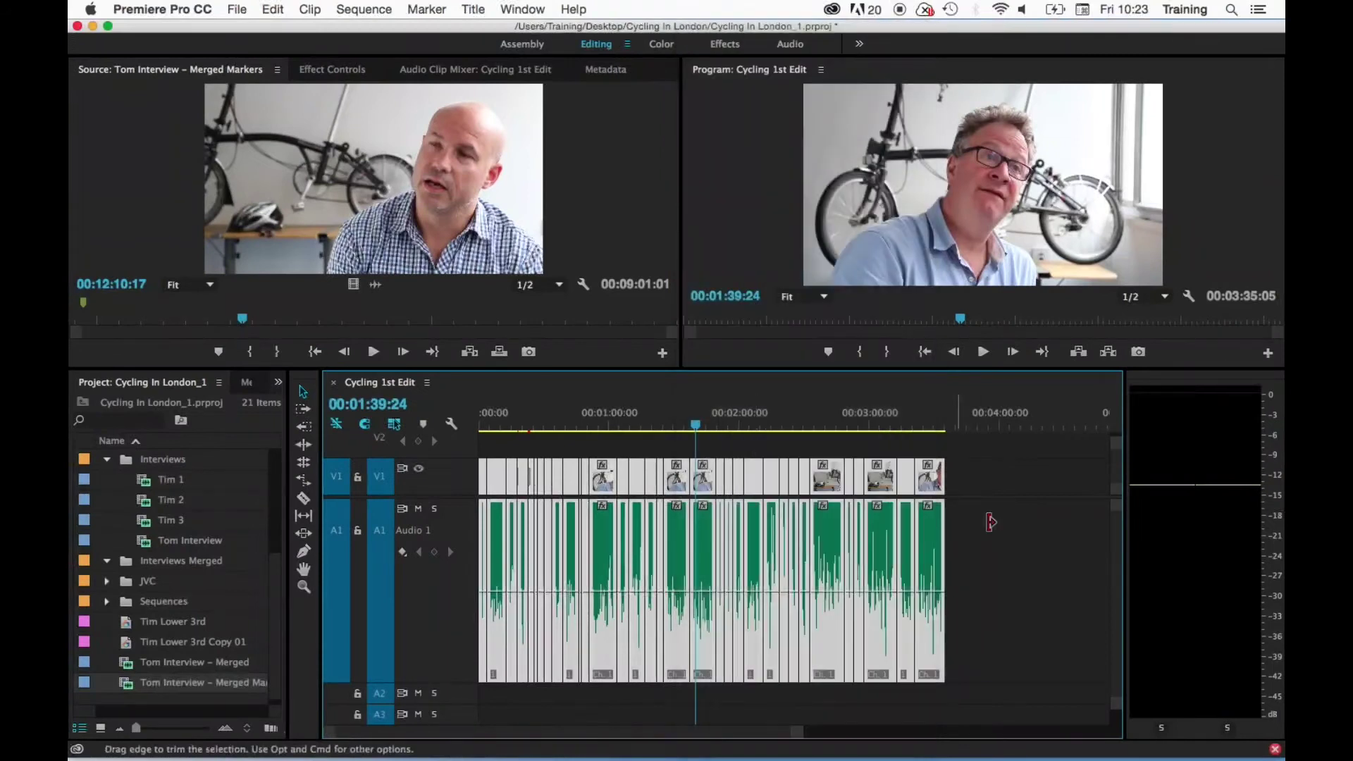
click(311, 8)
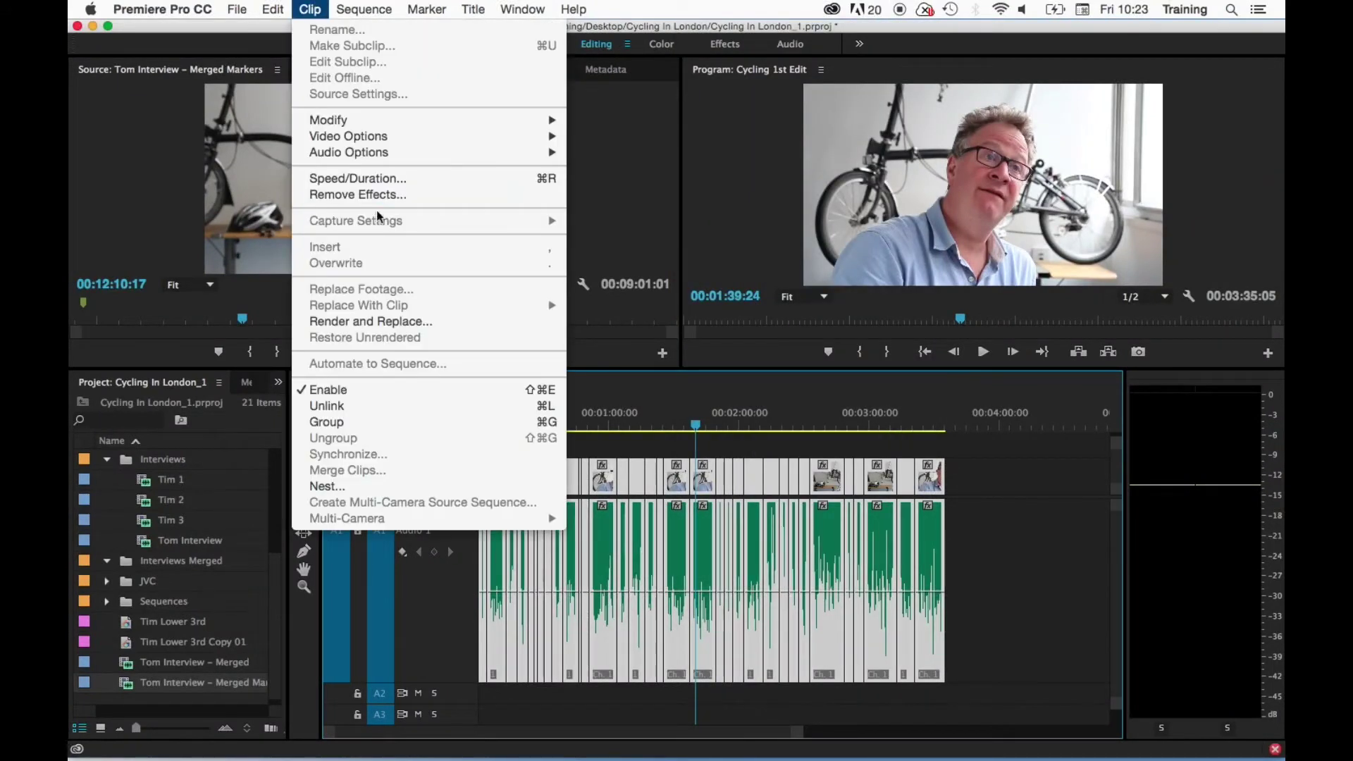
mouse_move(373, 152)
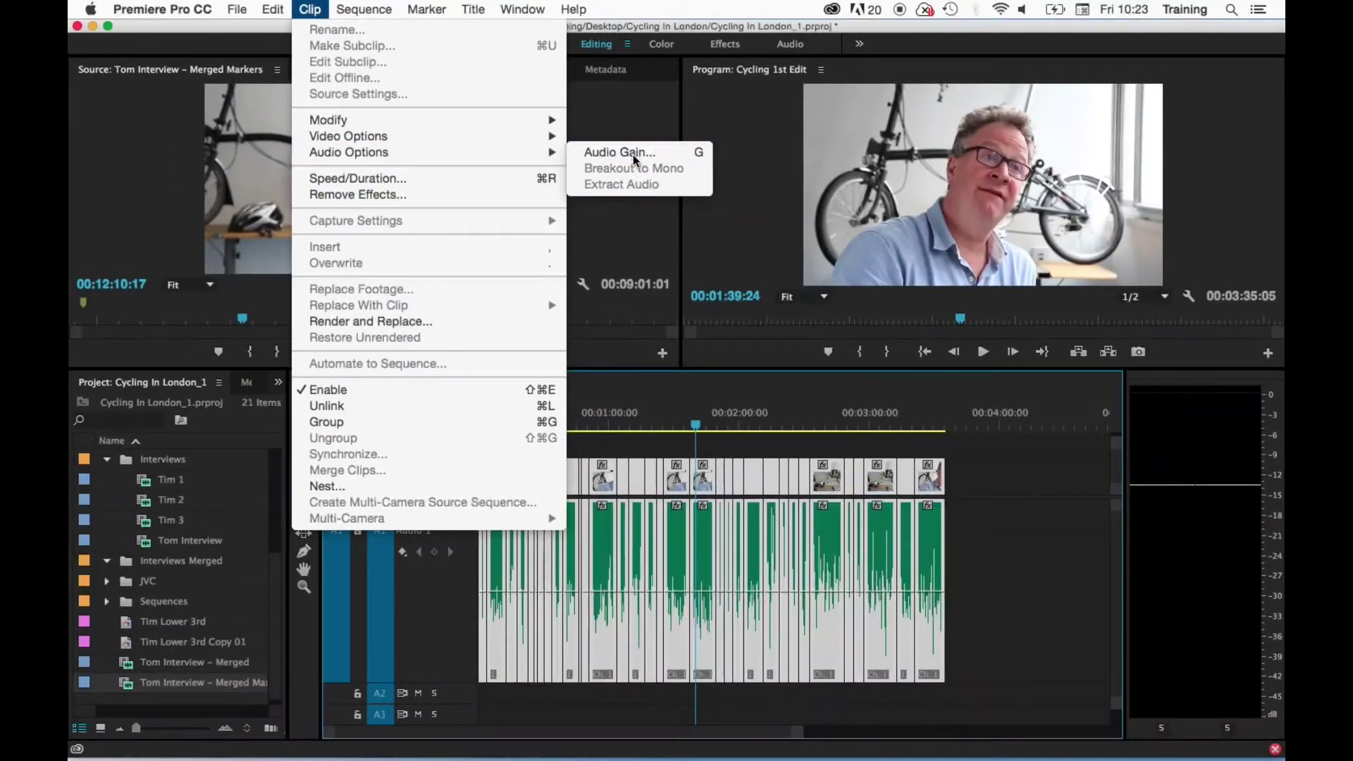
click(866, 180)
drag(652, 327, 666, 259)
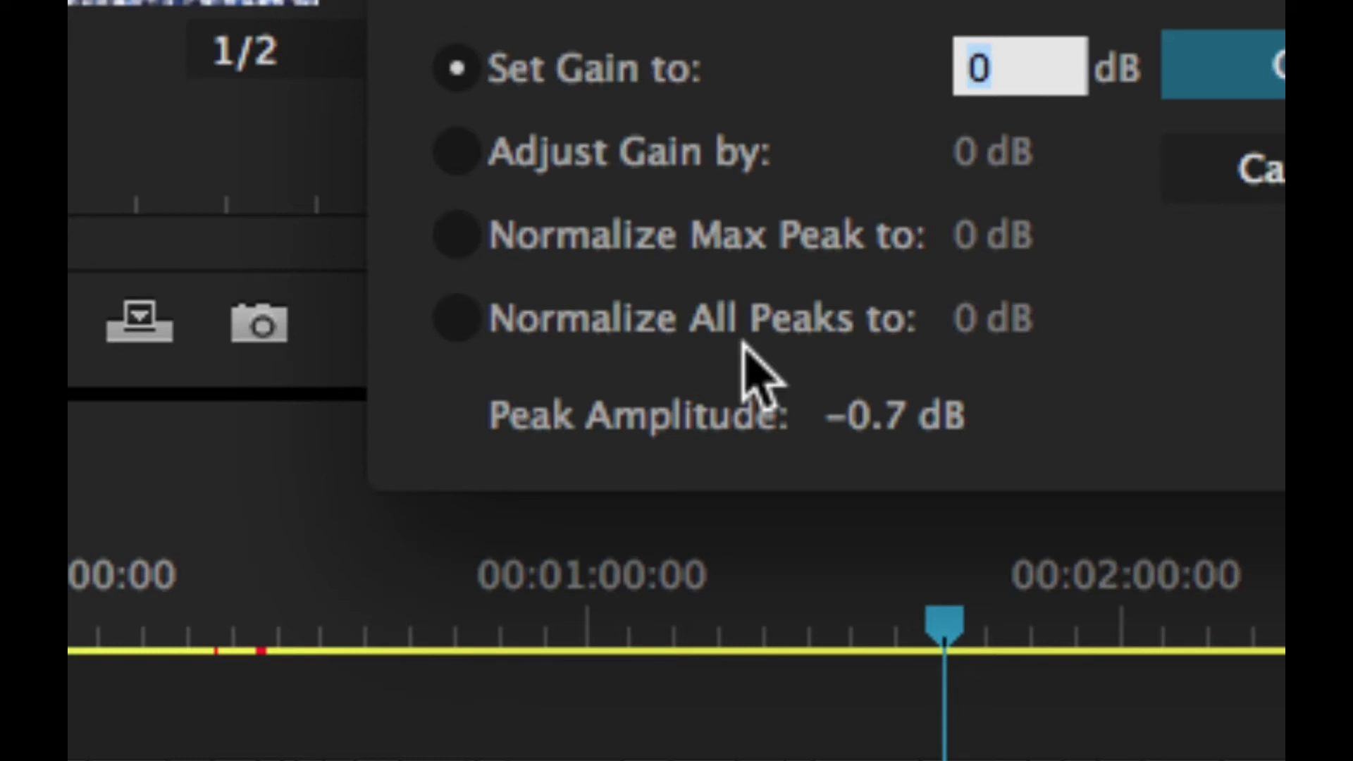
click(465, 323)
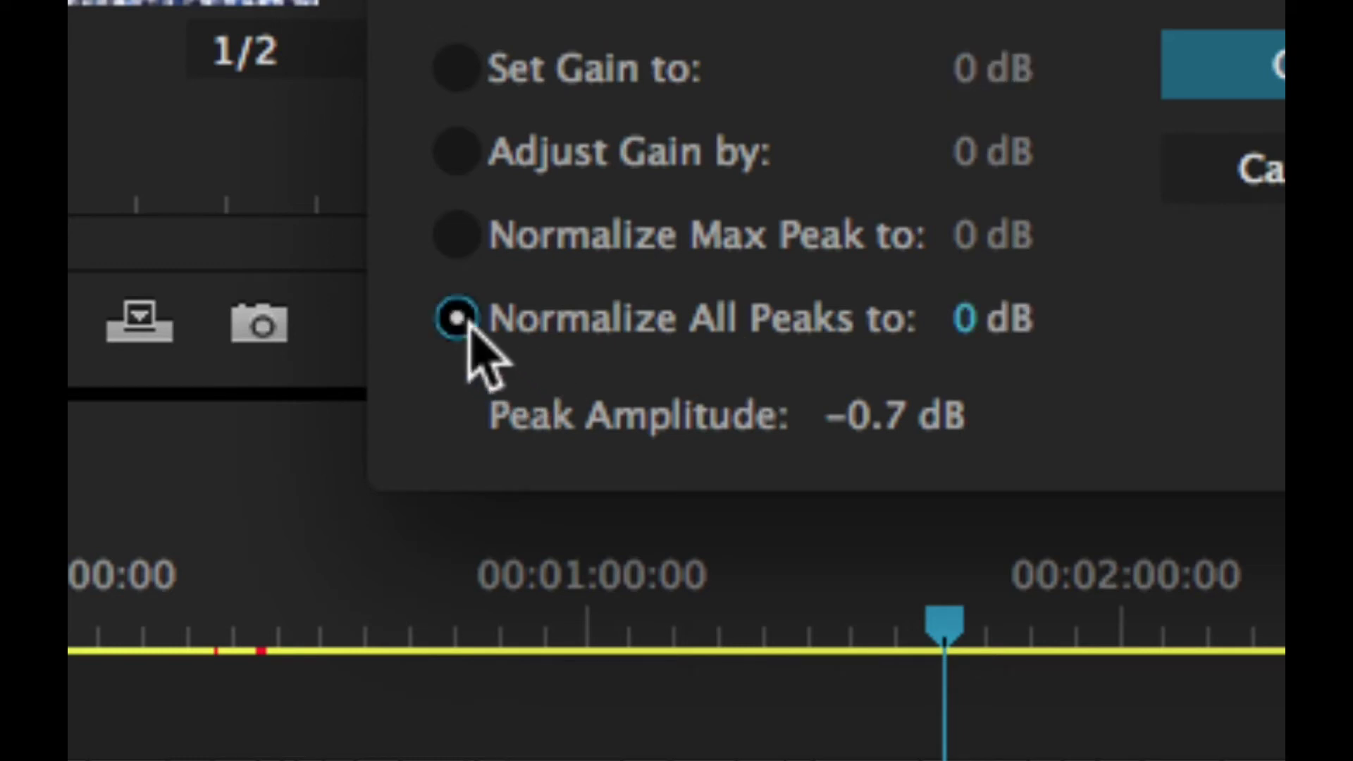
click(966, 318)
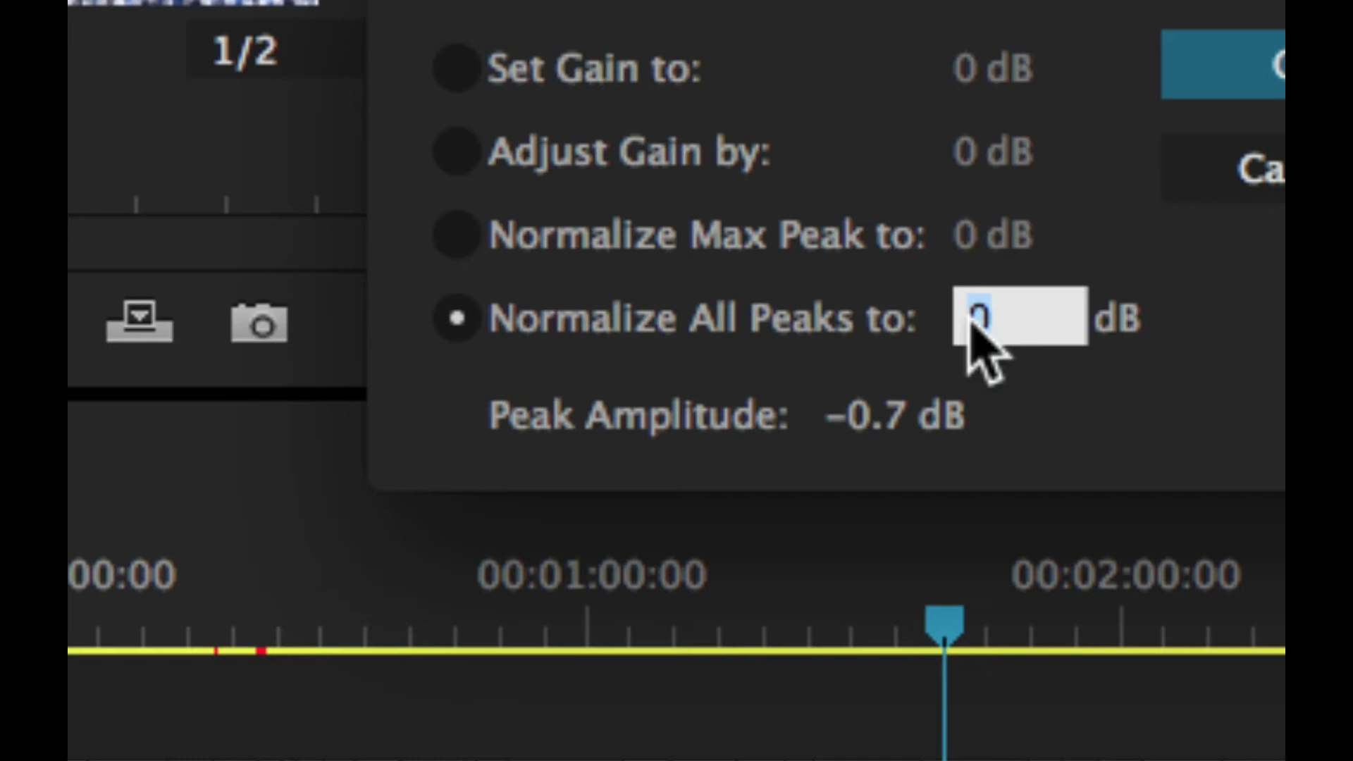
text(-12)
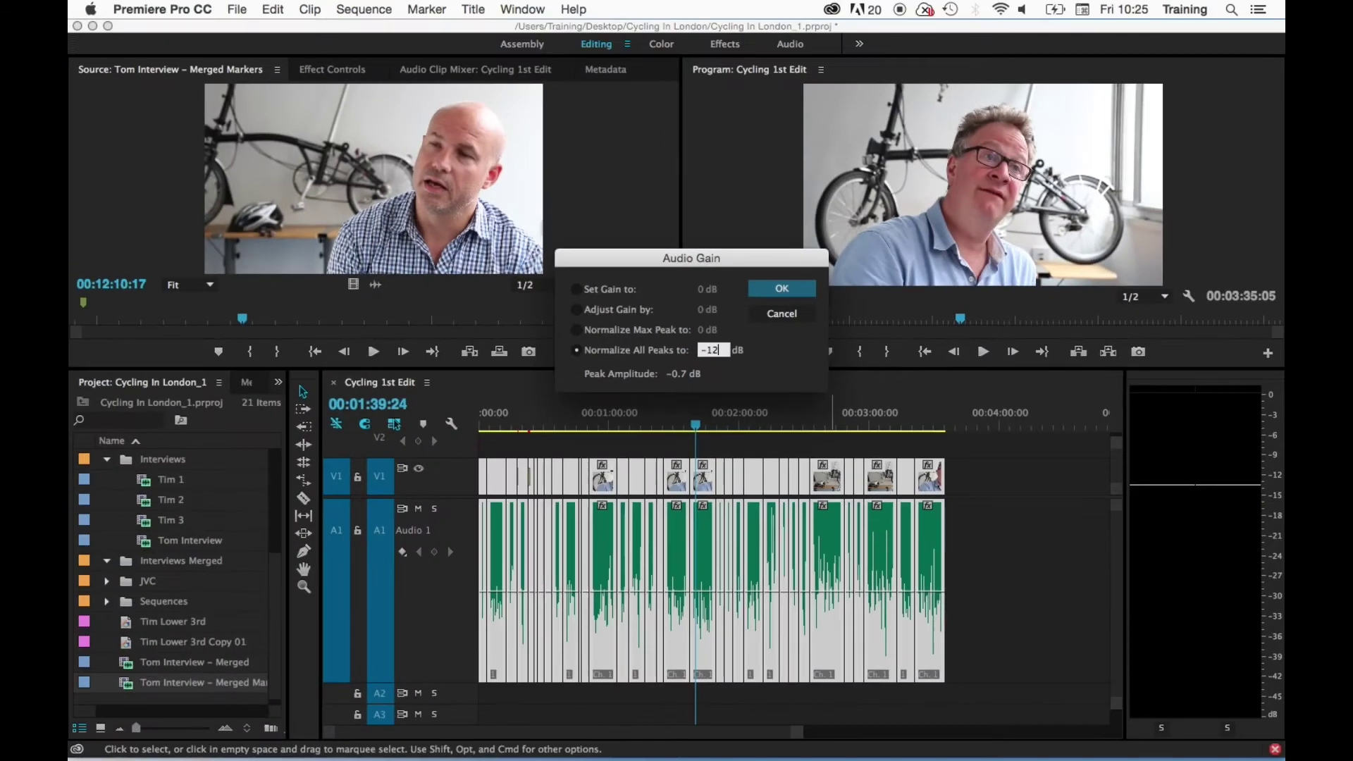
click(781, 288)
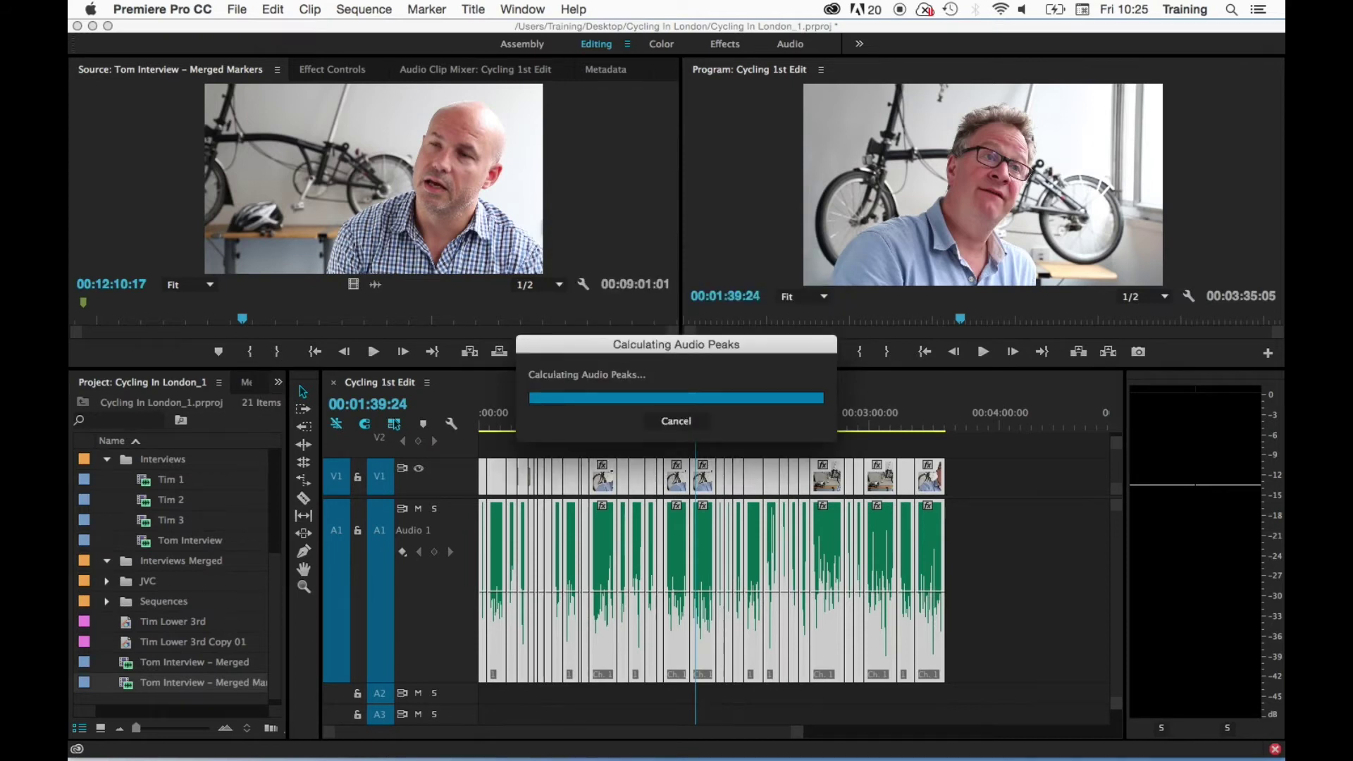
- Play the normalized interview clips around 00:02:14 to check their audio levels
key(backslash)
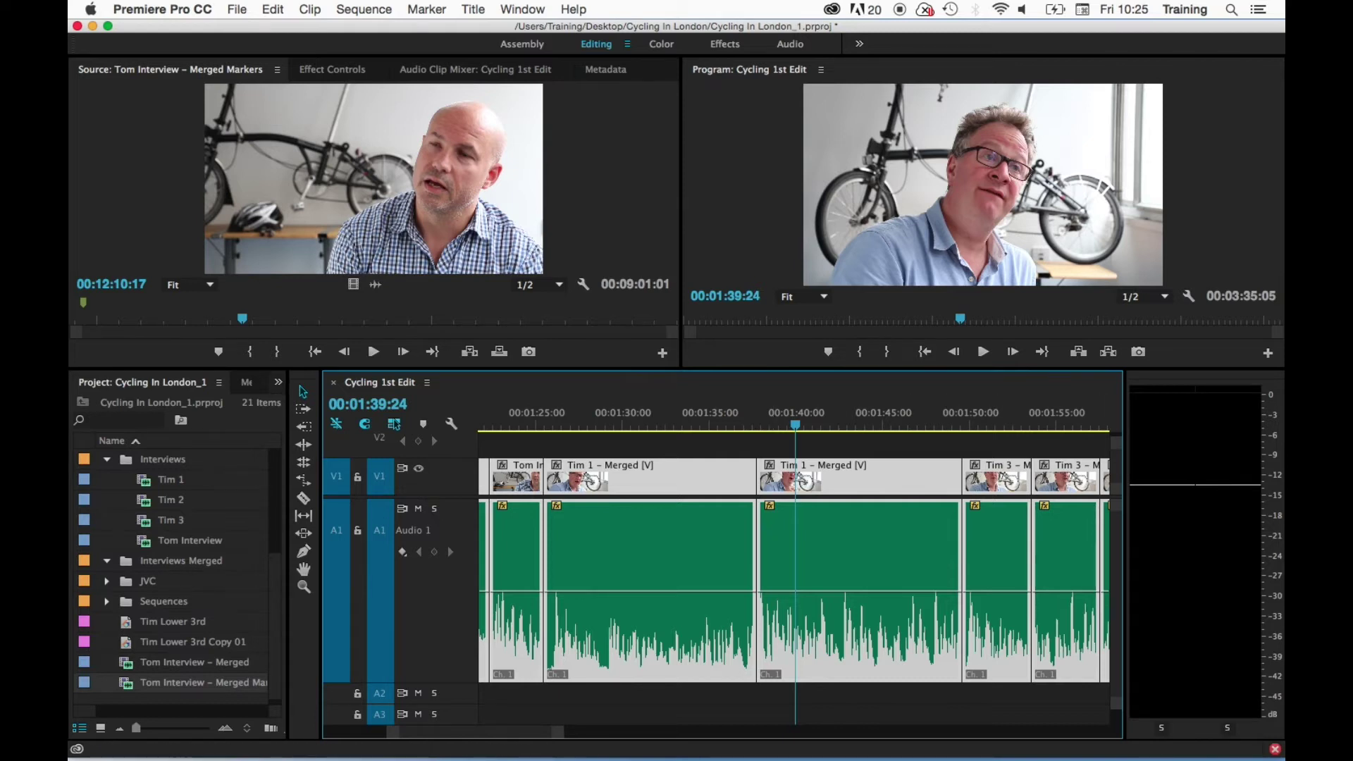
scroll(800, 556, down, 5)
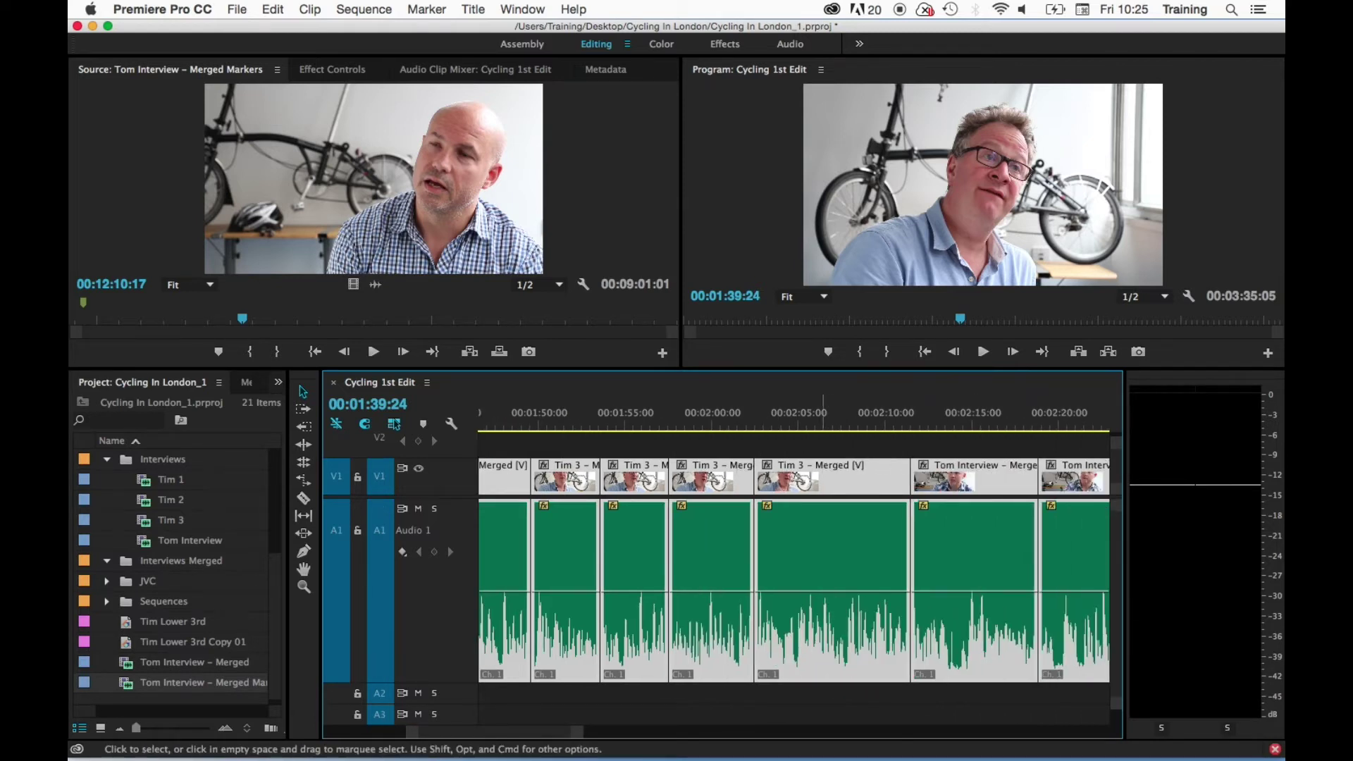
mouse_move(770, 419)
mouse_down()
mouse_move(797, 423)
mouse_move(785, 423)
mouse_up()
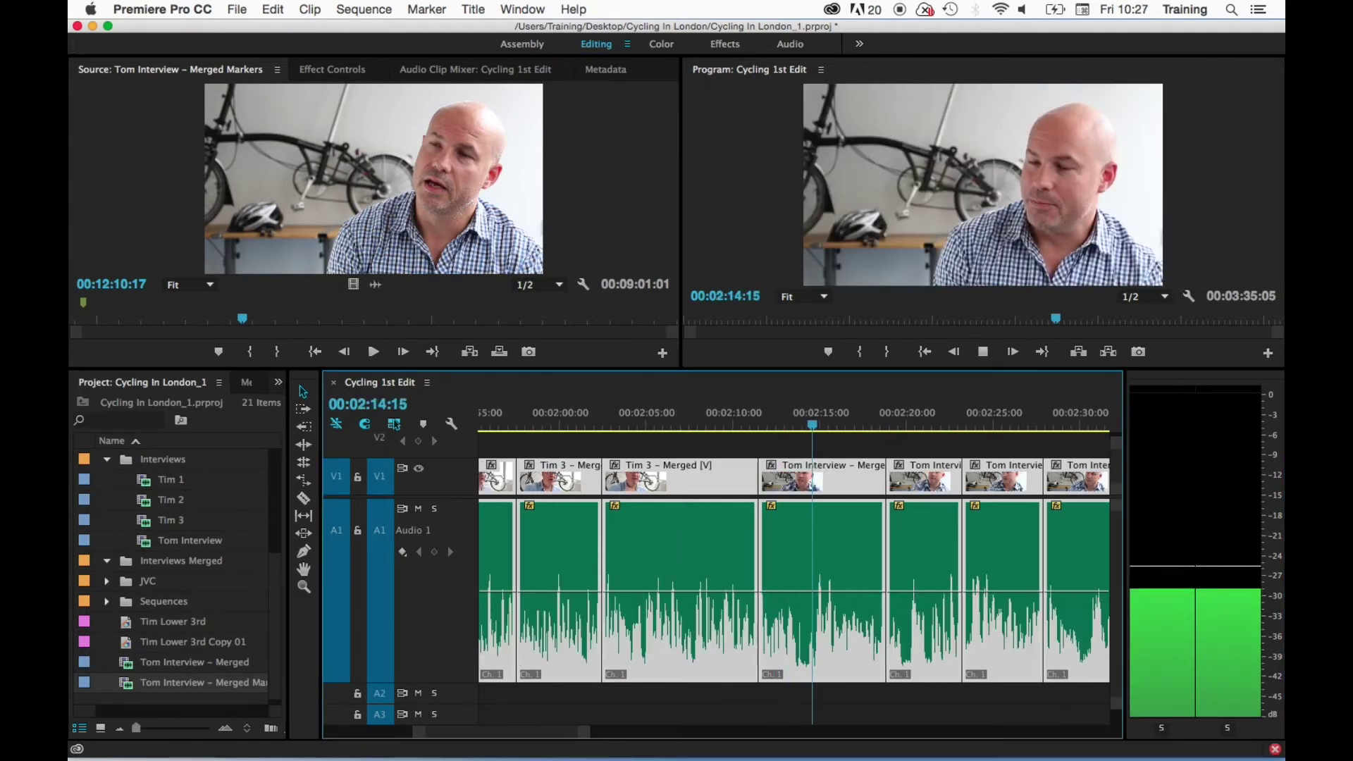
key(space)
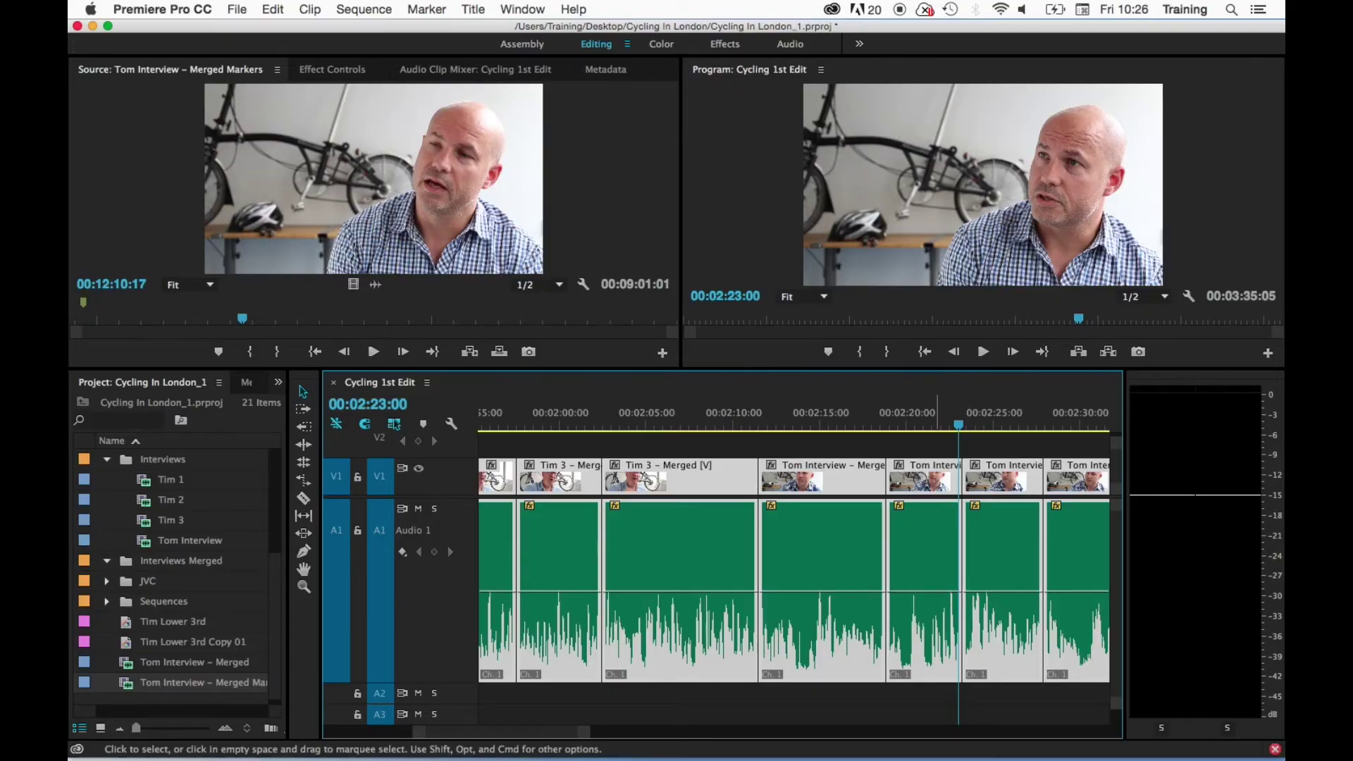
- Adjust the audio gain of all the selected sequence clips by 3 dB
right_click(806, 561)
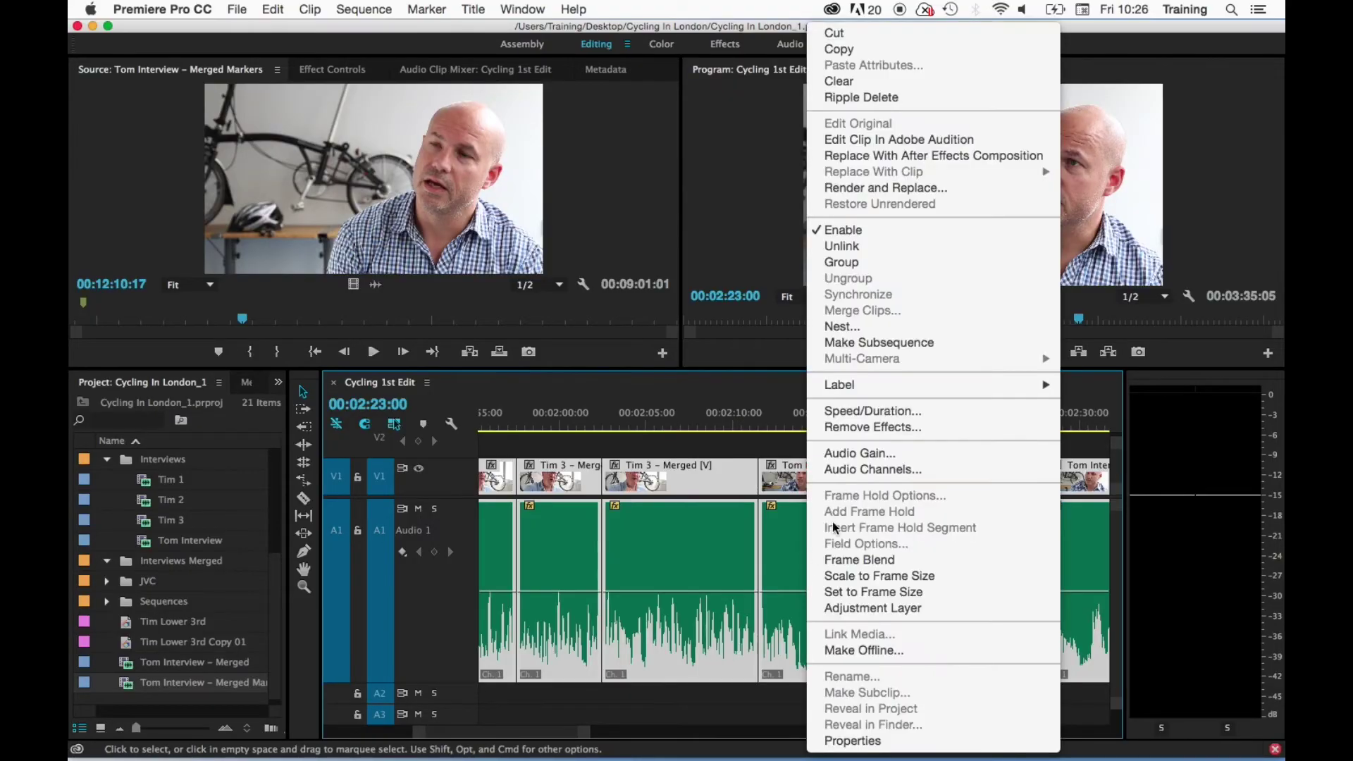
click(900, 453)
drag(578, 328, 616, 277)
click(644, 326)
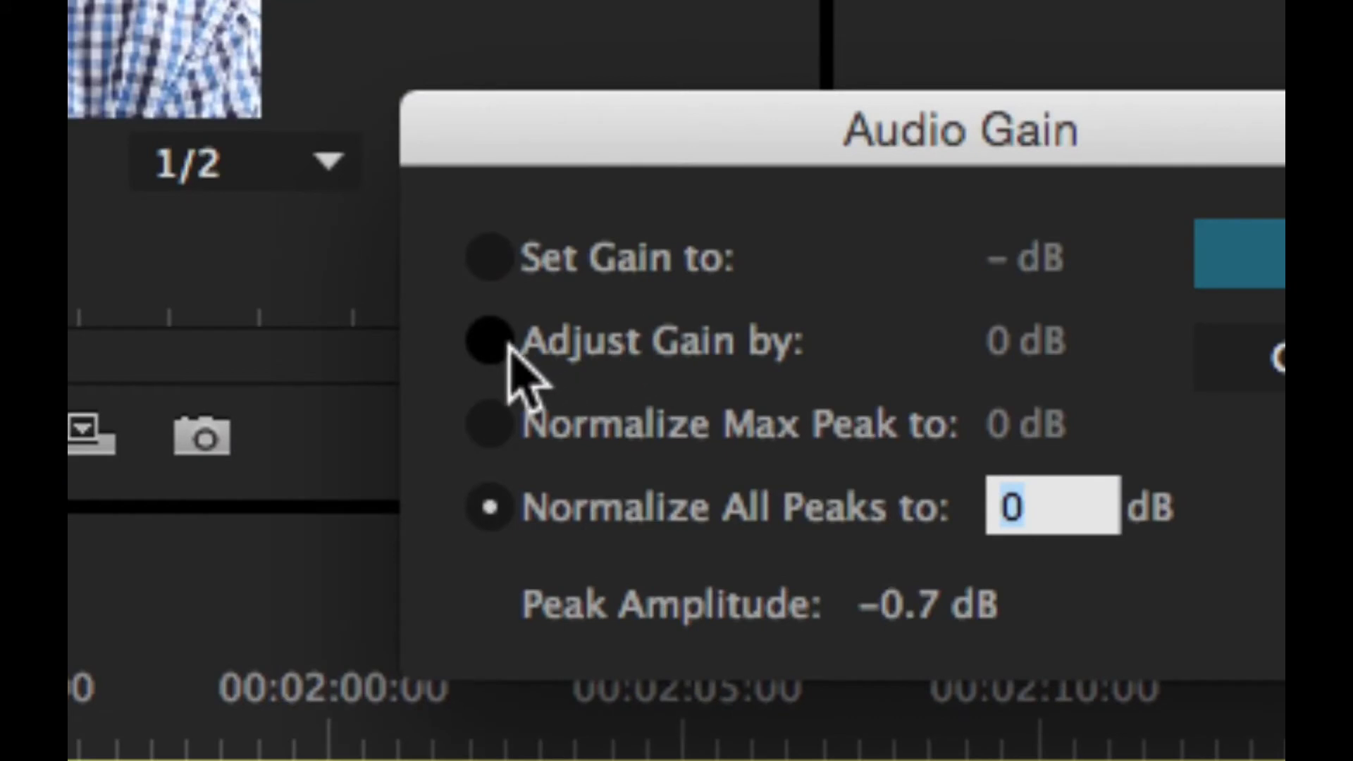
click(603, 329)
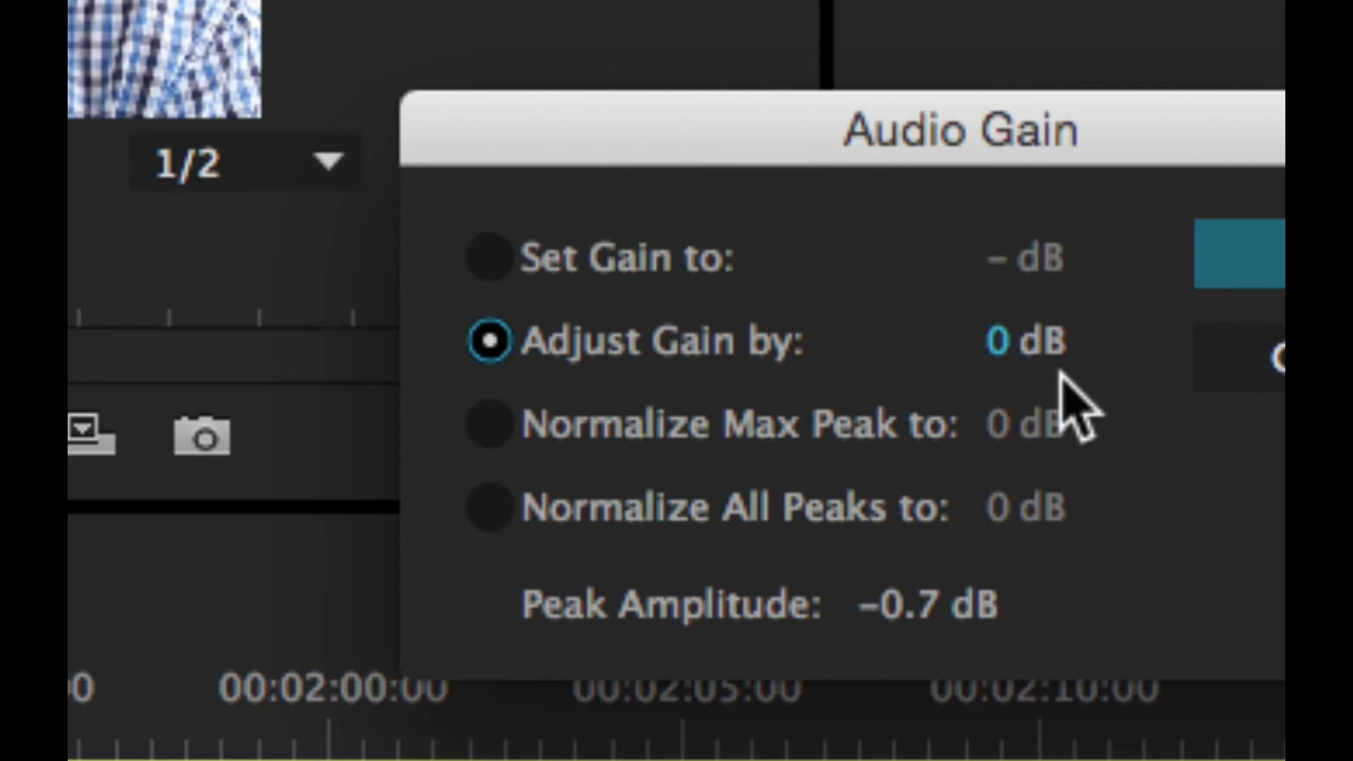
click(1004, 341)
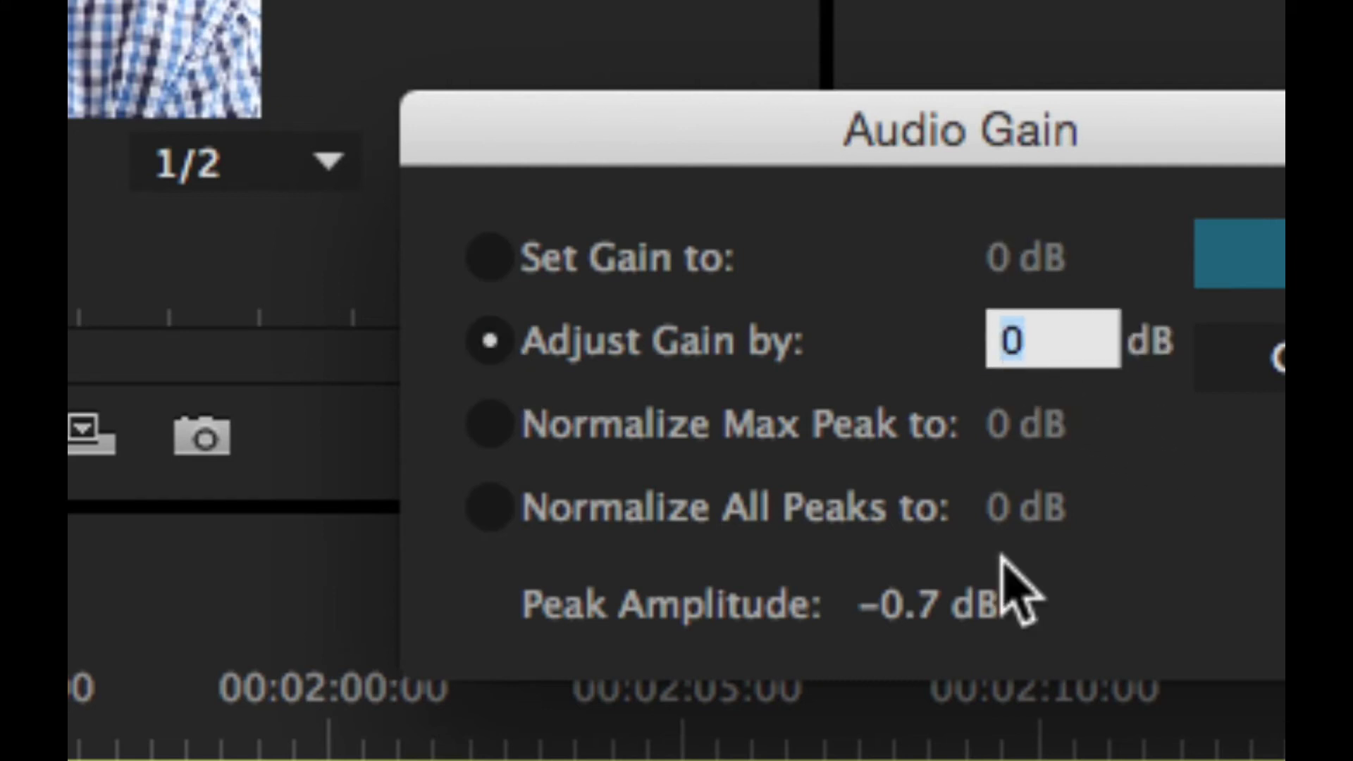
text(3)
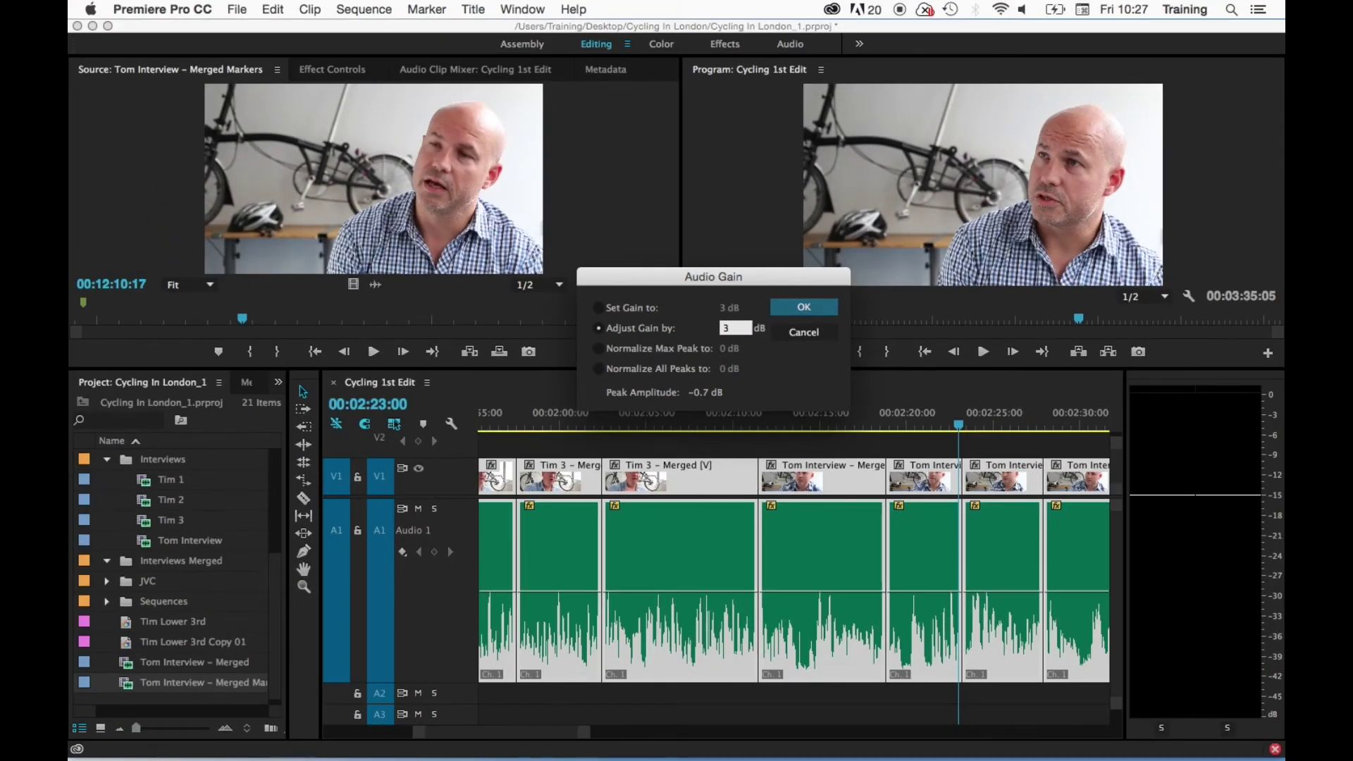
key(Return)
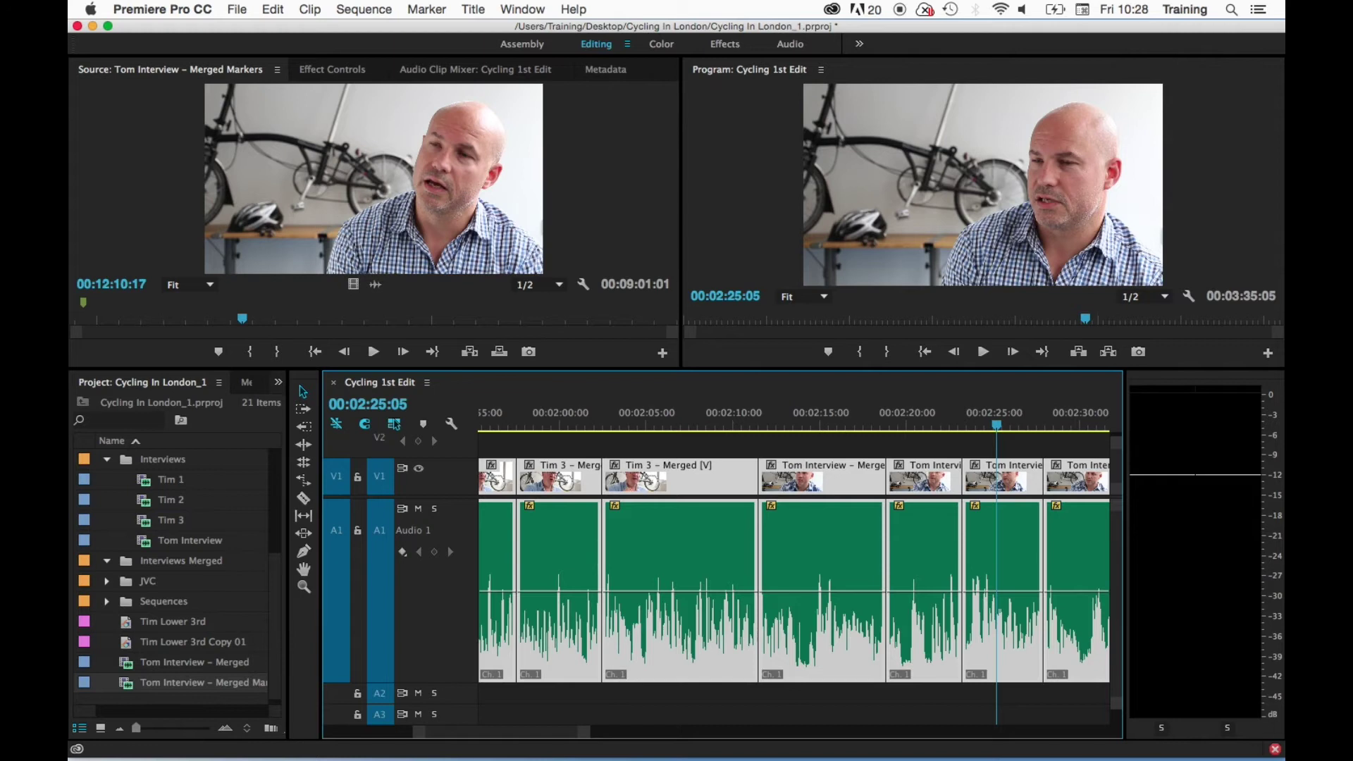
- Try audio gain adjustments of 5 dB and -9 dB on the selected interview clip, and set the adjustment back to 0 dB
key(g)
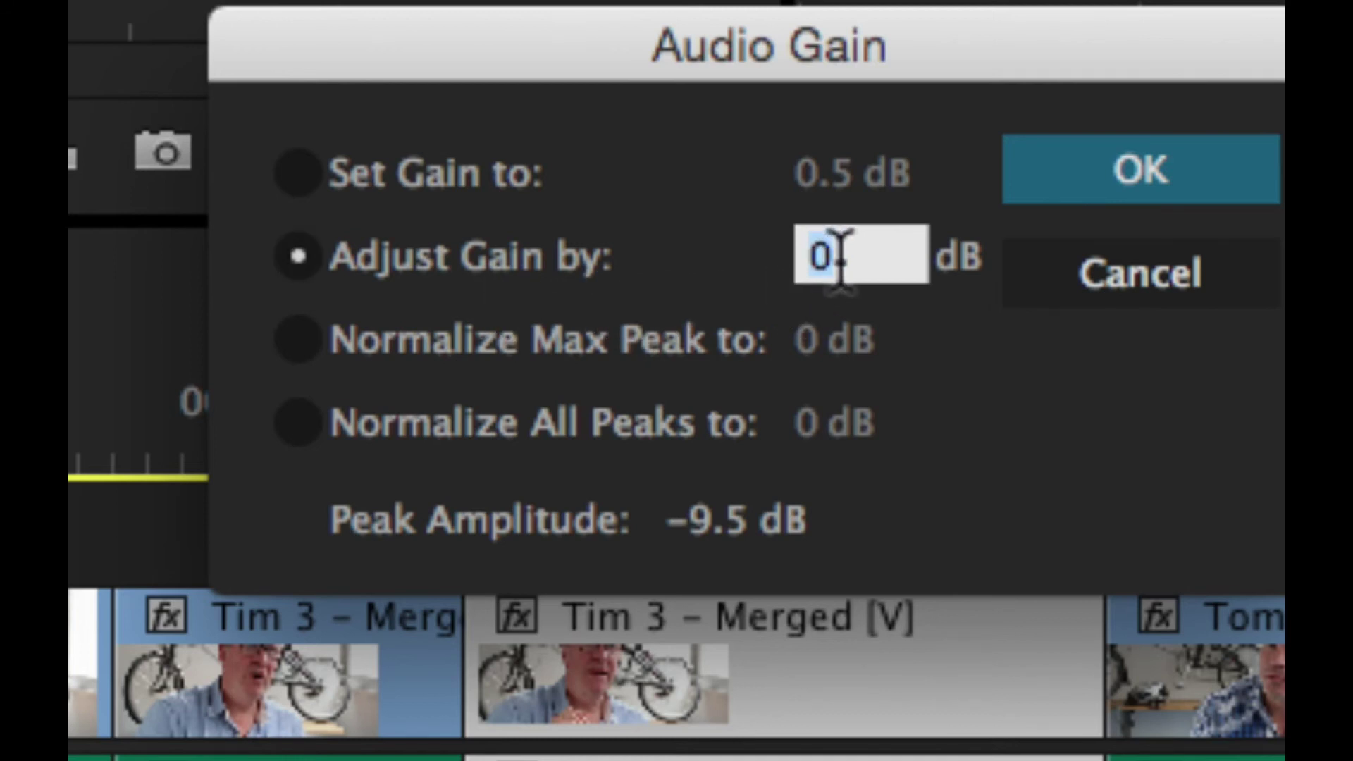
text(5)
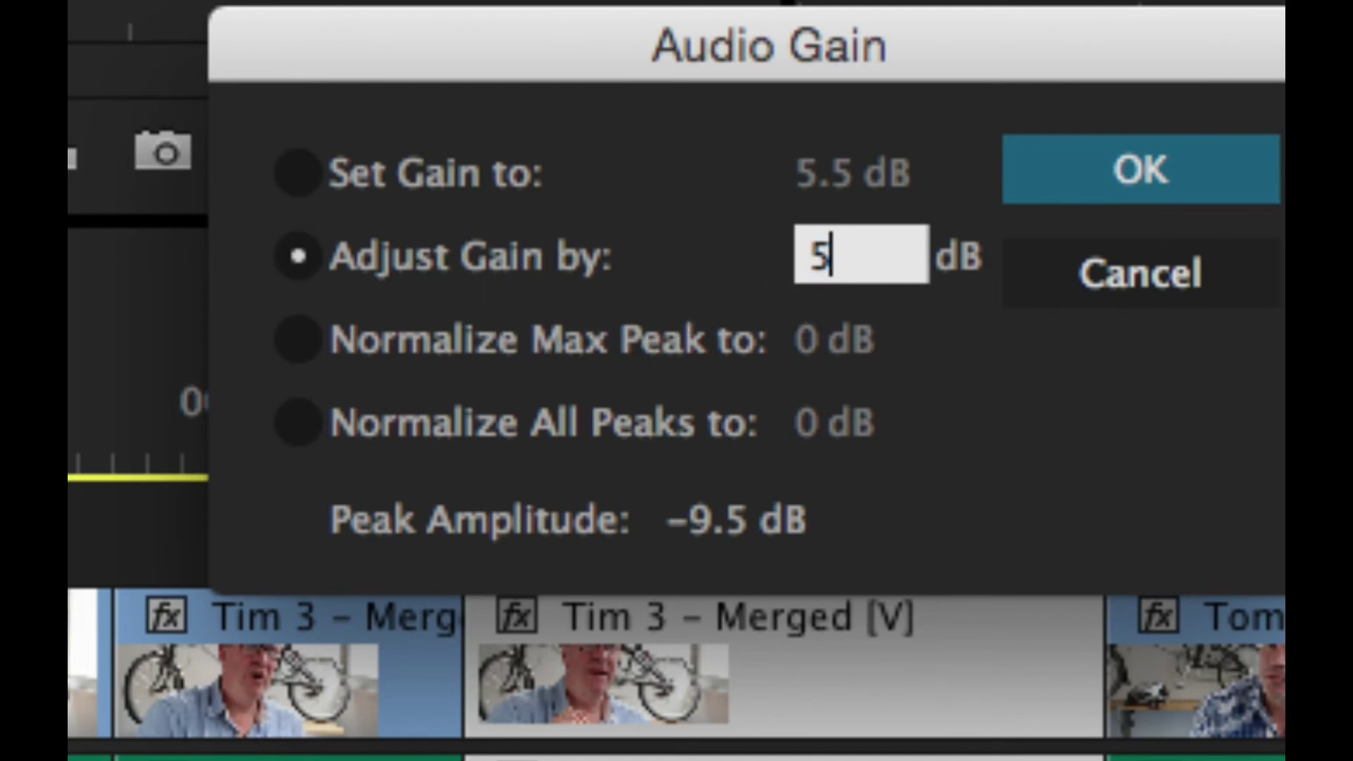
key(Tab)
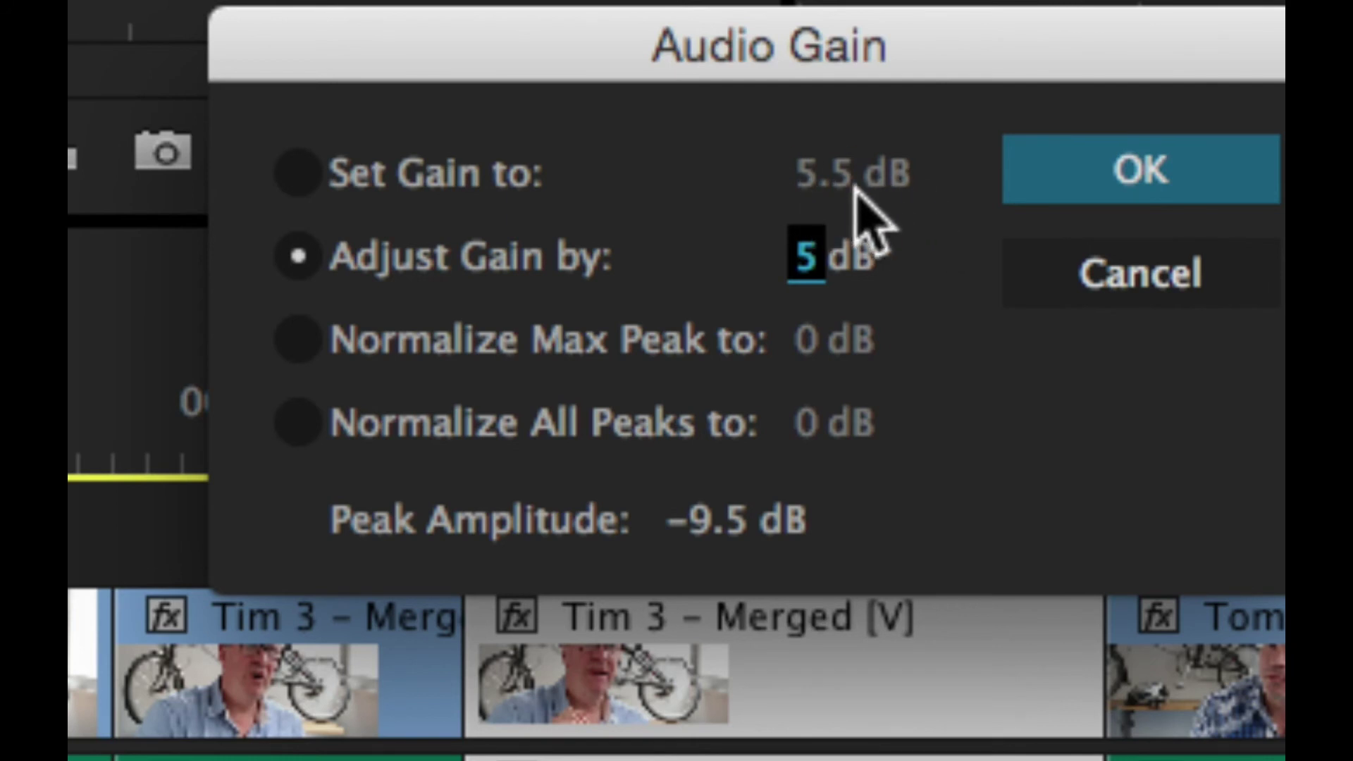
click(812, 265)
text(-9)
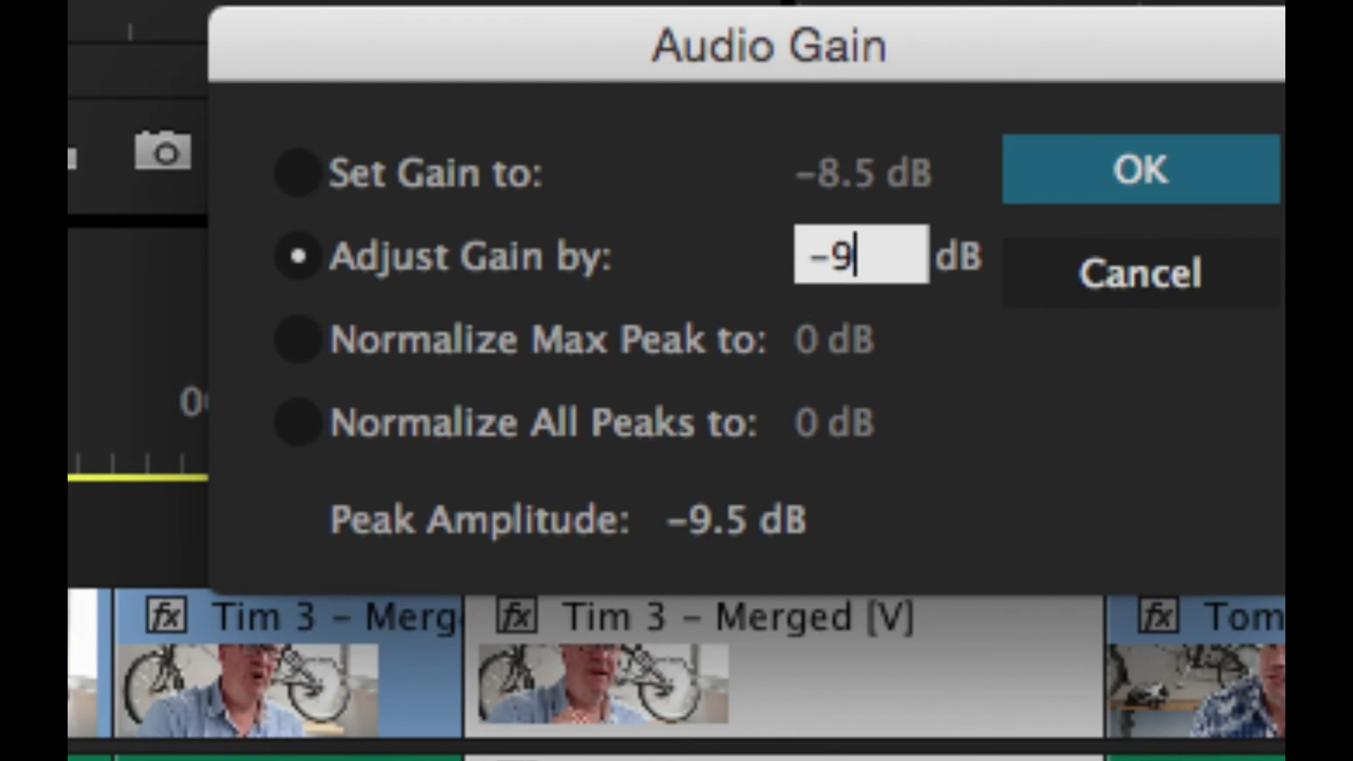
key(Return)
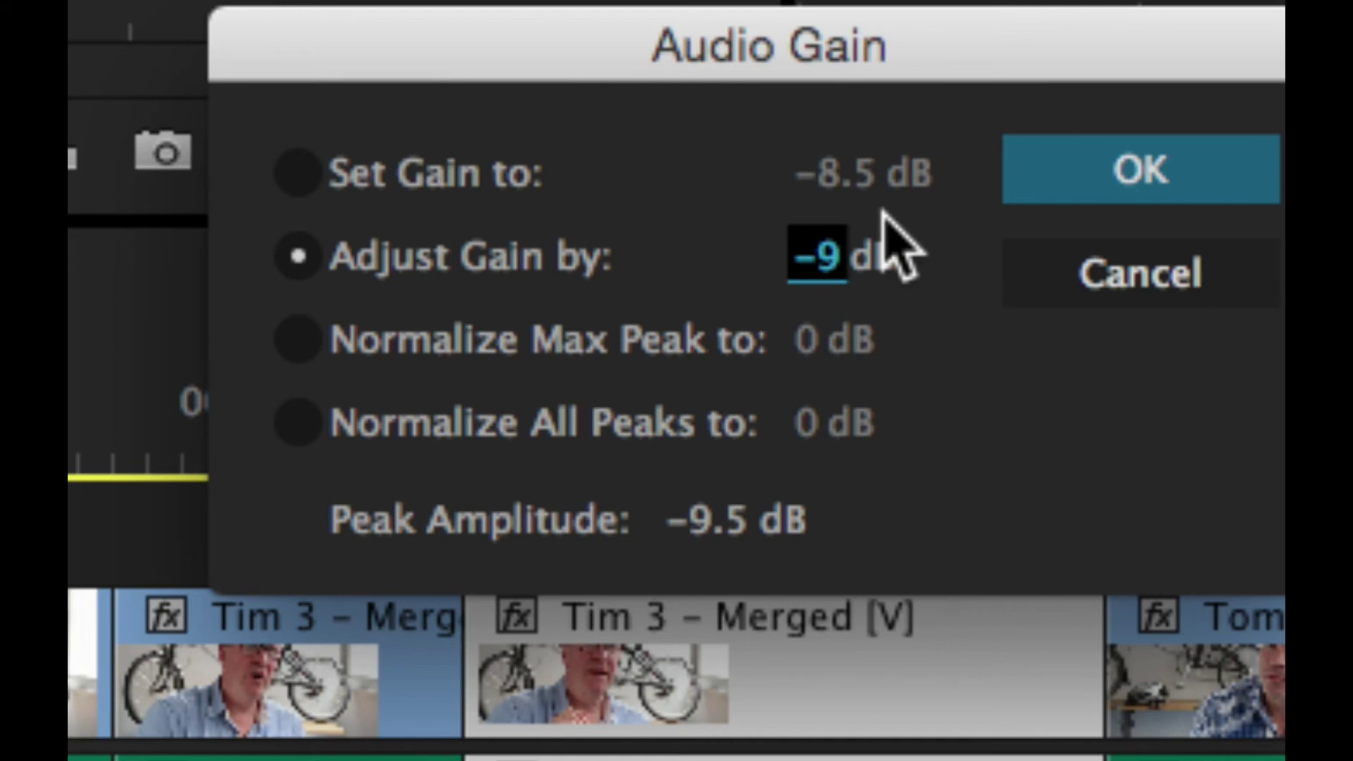
text(0)
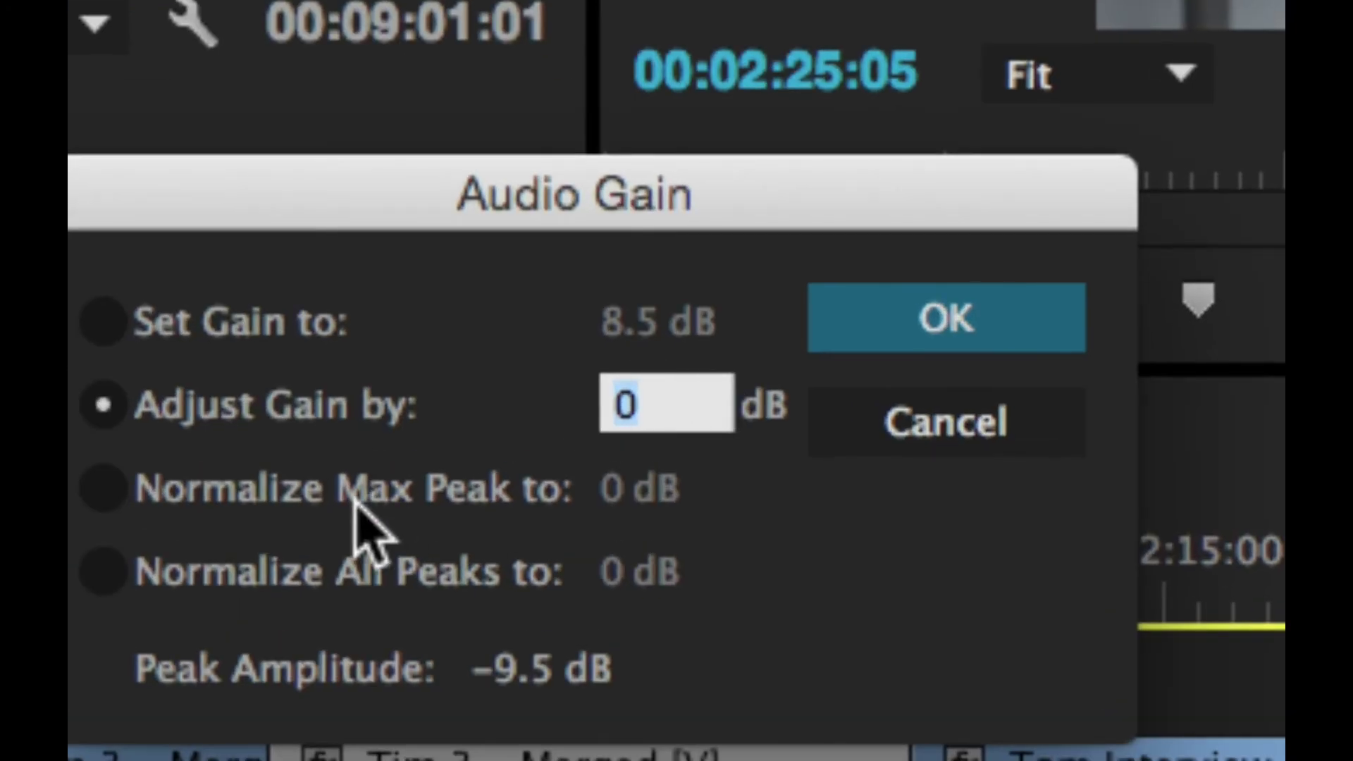
- Try an audio gain adjustment of -3.5 dB on the selected interview clip, and return the adjustment to 0 dB
drag(905, 204, 788, 157)
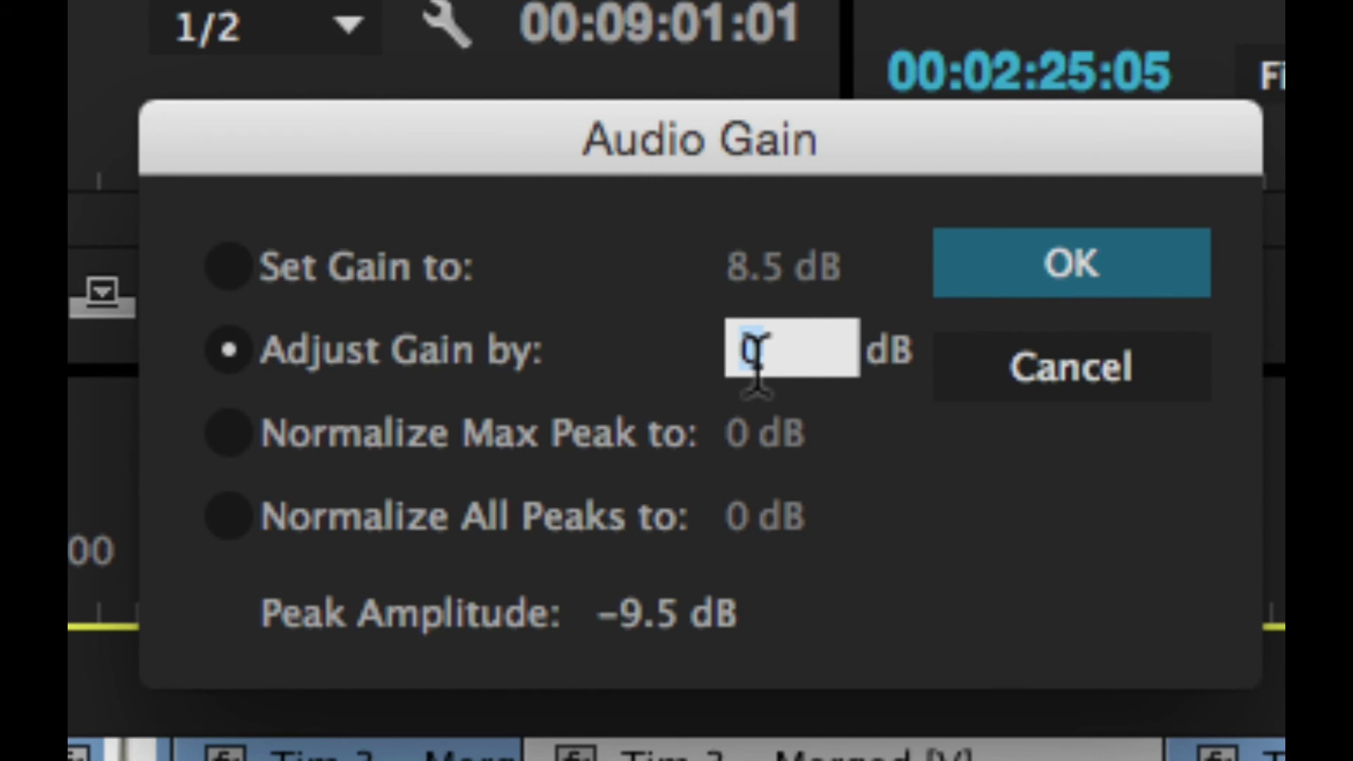
text(-3.)
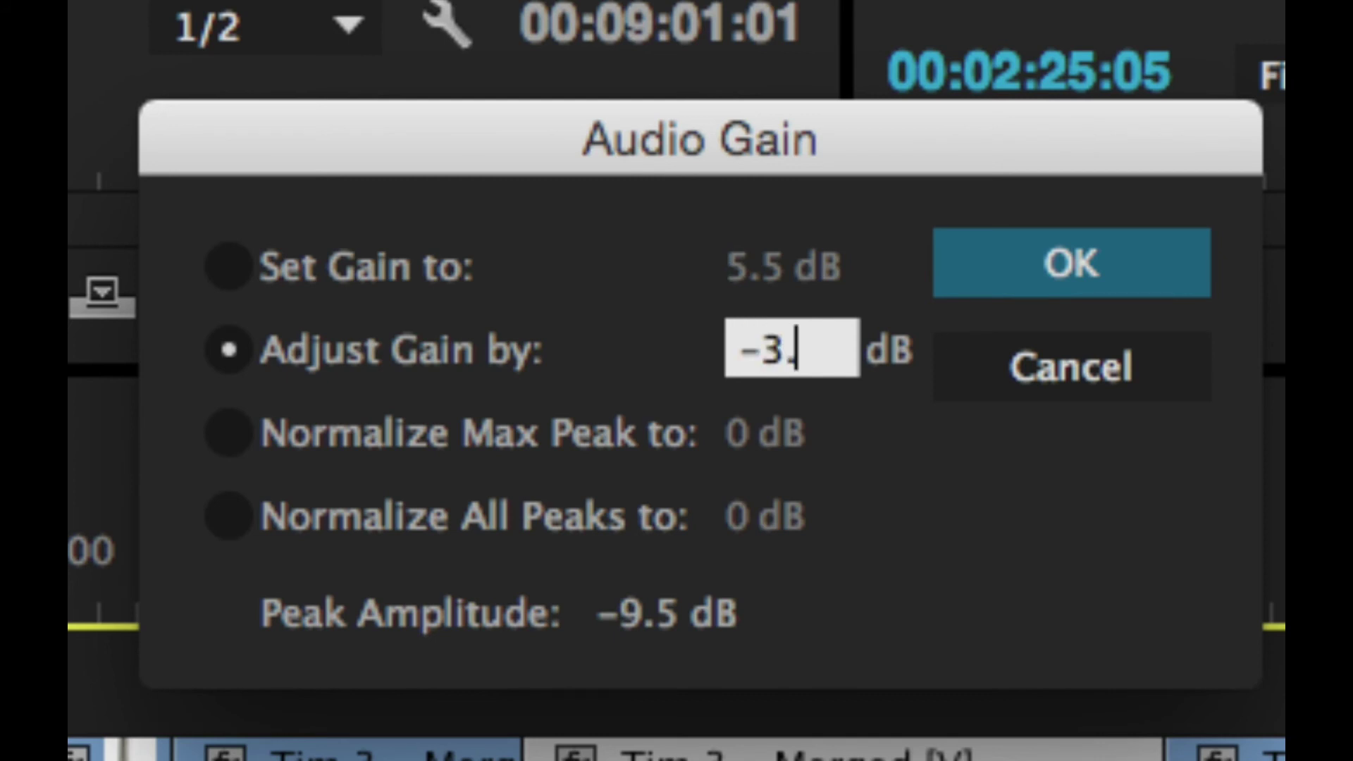
text(5)
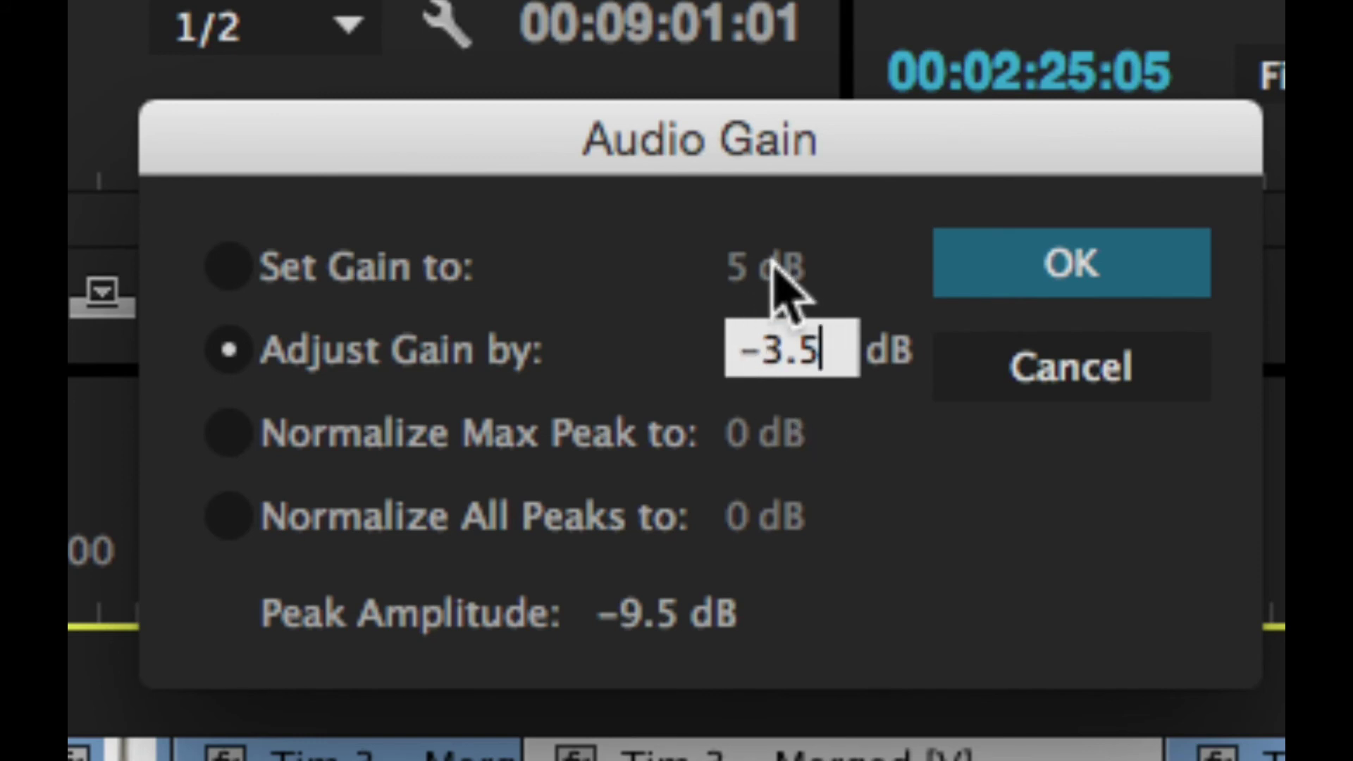
key(BackSpace)
key(BackSpace)
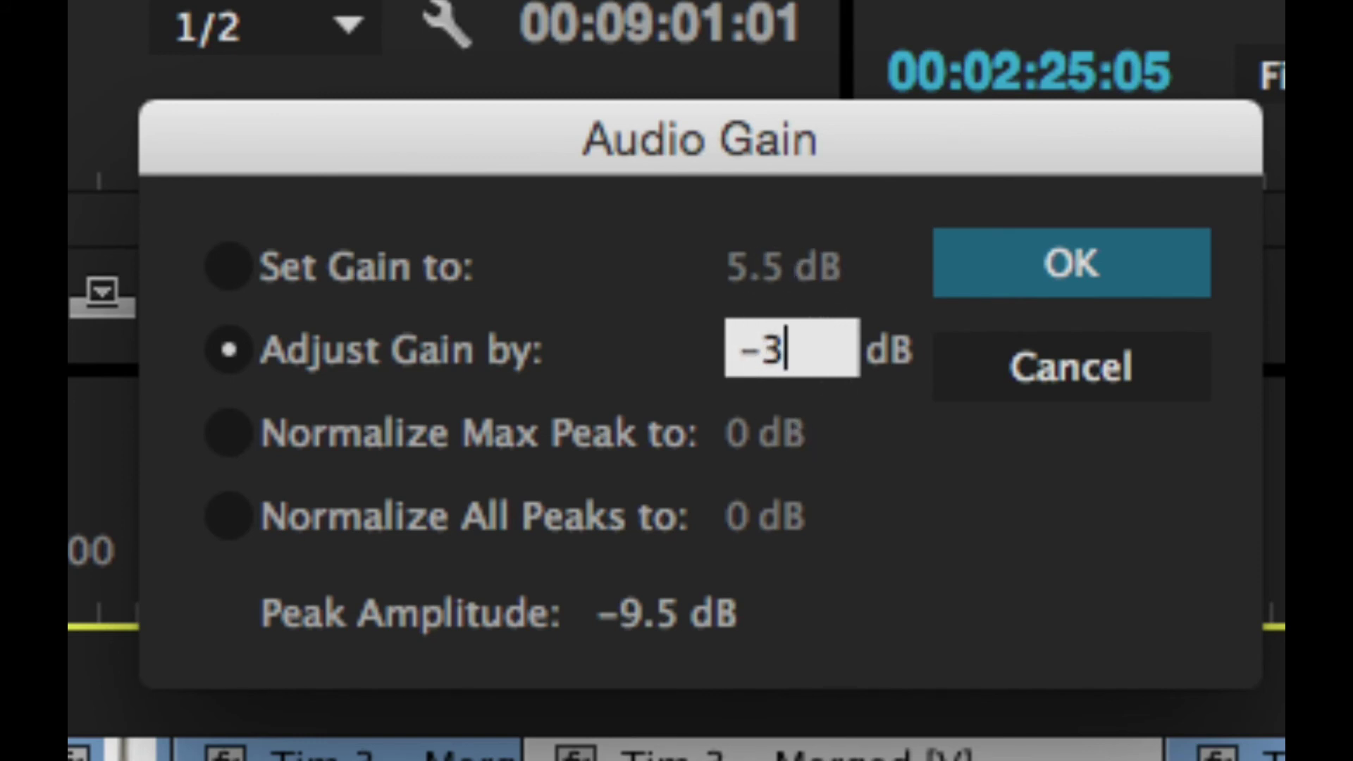
text(0)
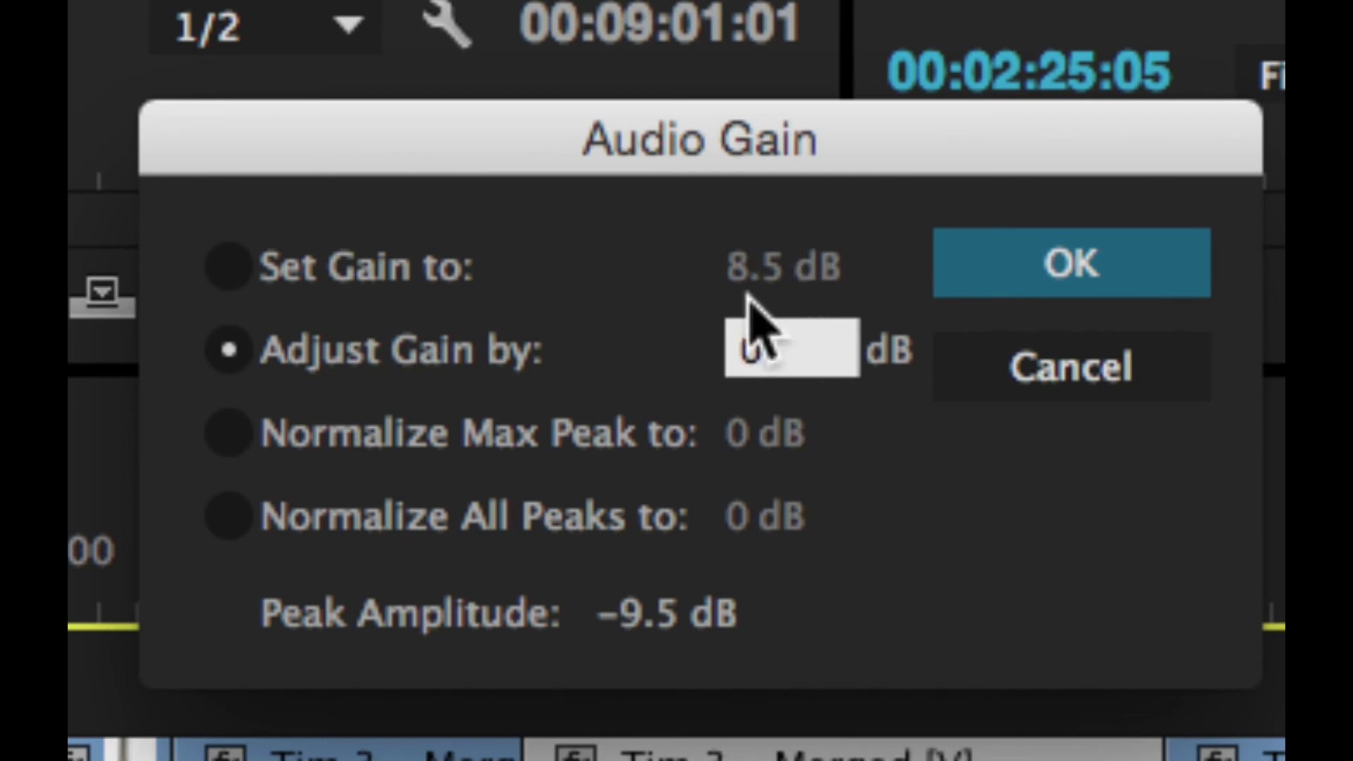
- Use the Set Gain option to try 5 dB on the selected interview clip, and apply a gain of 0 dB
click(240, 285)
click(230, 267)
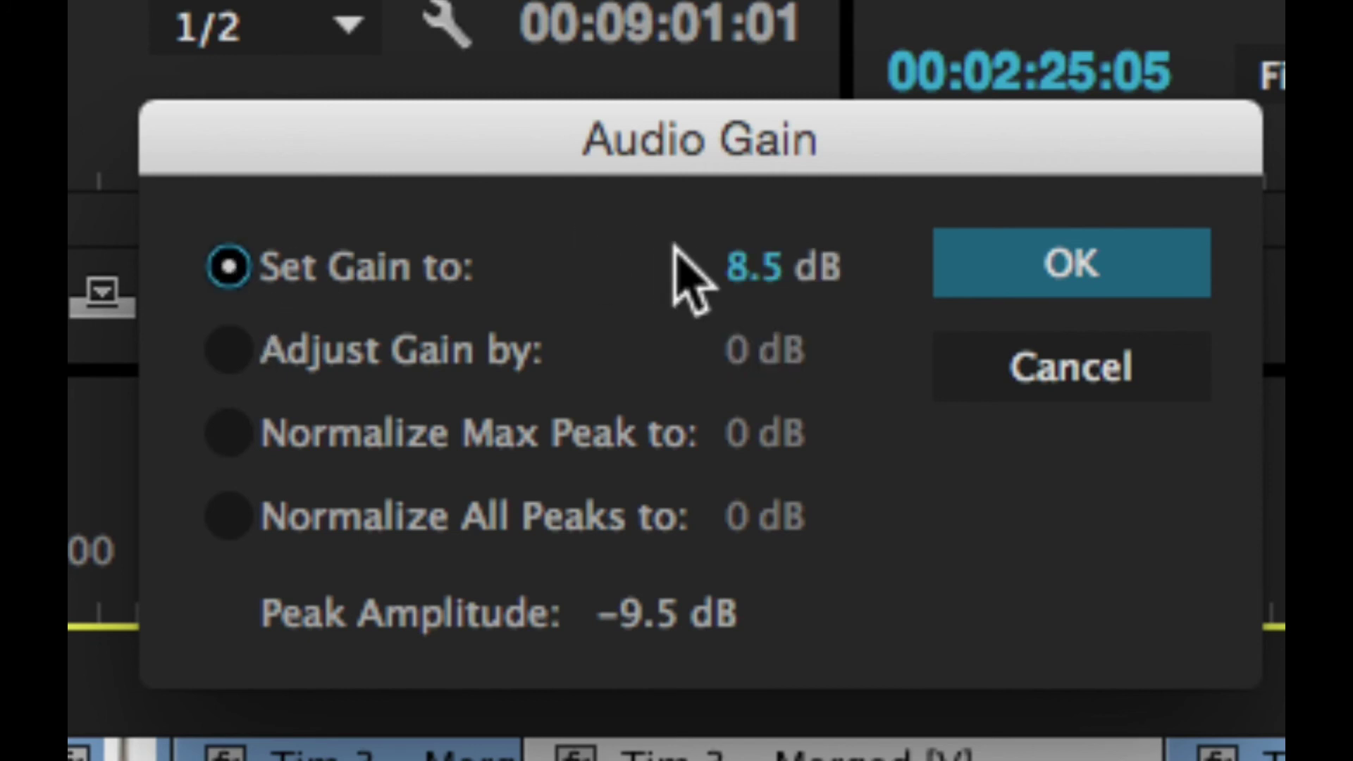
click(758, 267)
text(5)
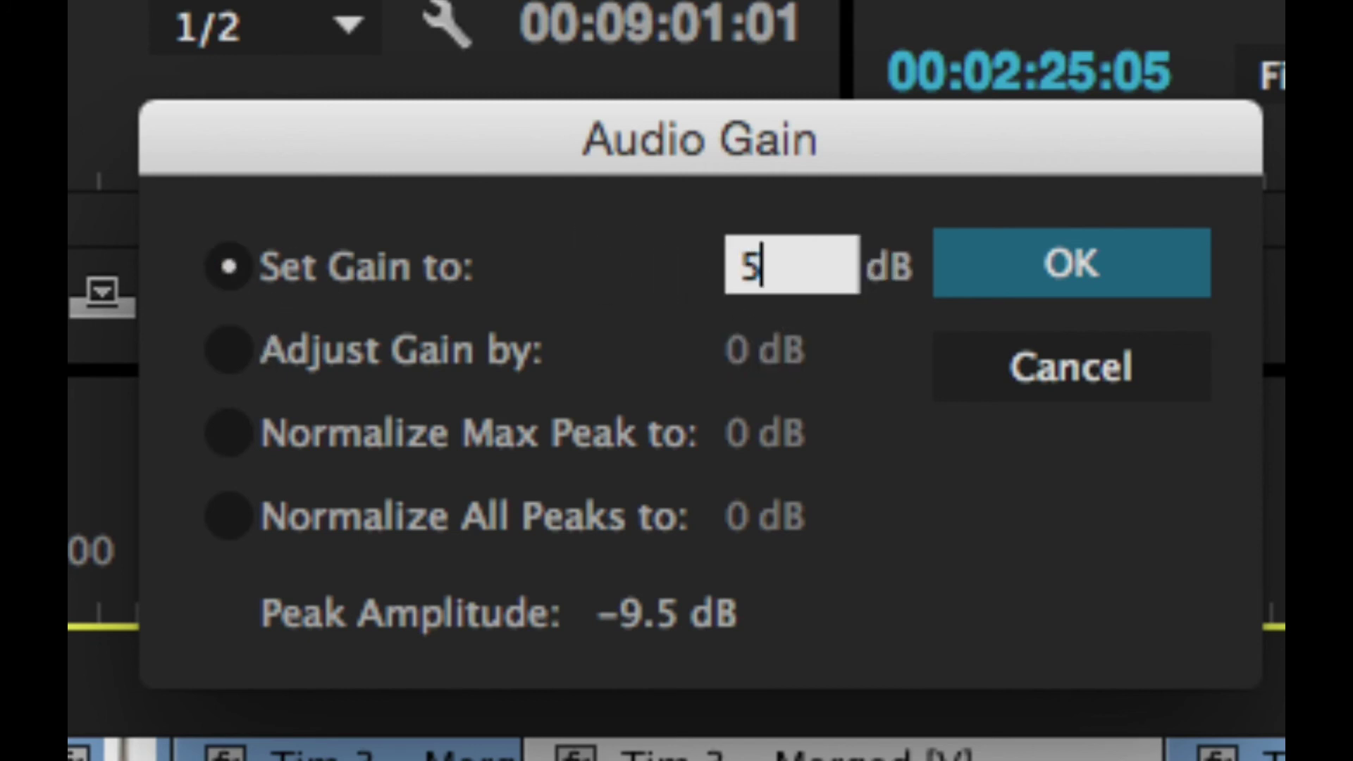
click(631, 380)
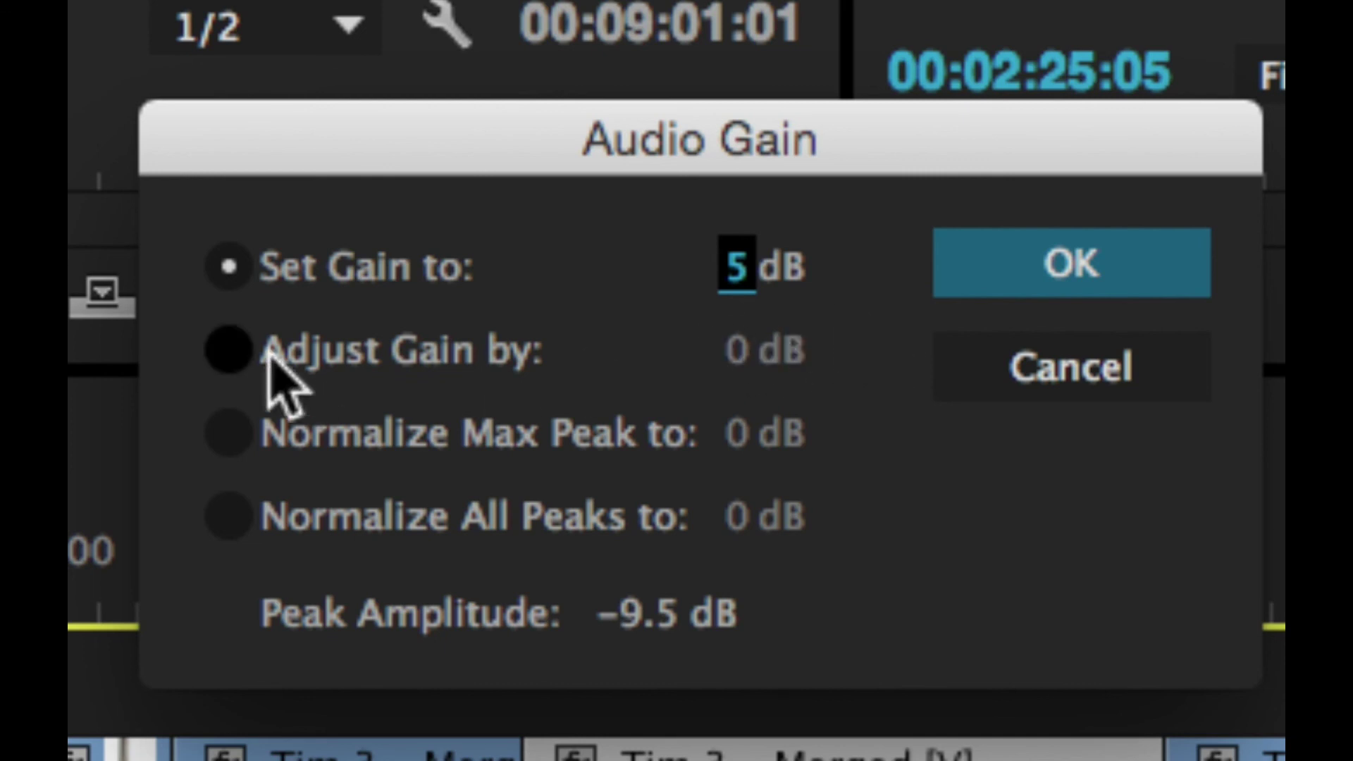
click(740, 271)
text(0)
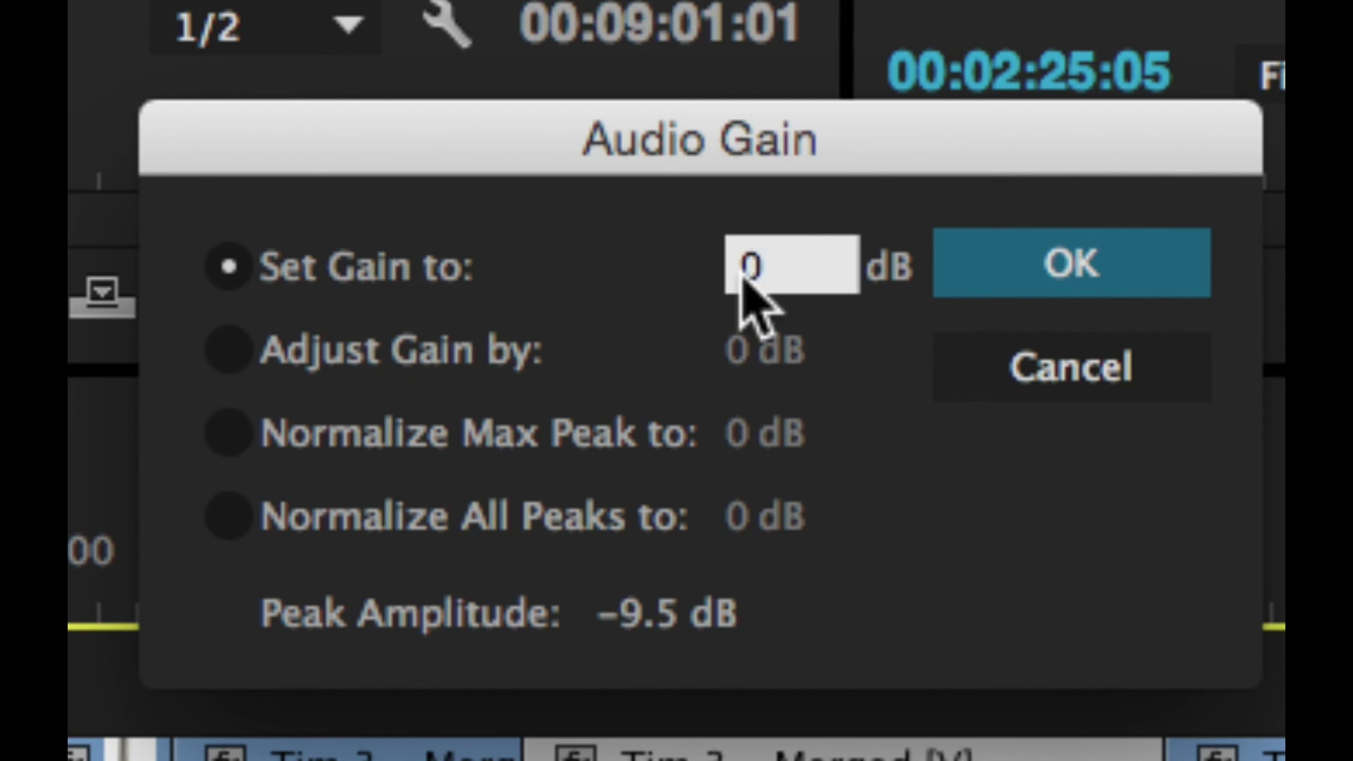
key(Return)
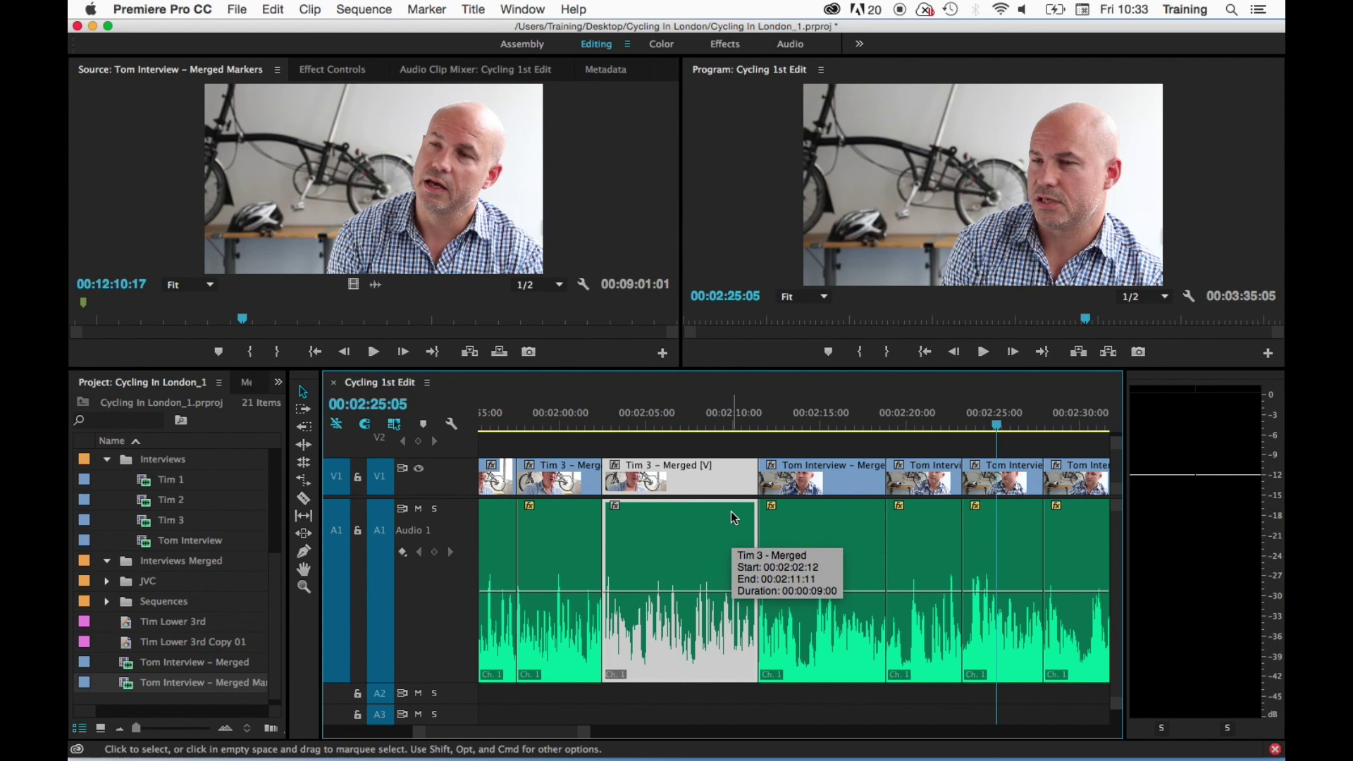
- Select every clip in the Cycling 1st Edit sequence and set their audio gain to 0 dB
key(backslash)
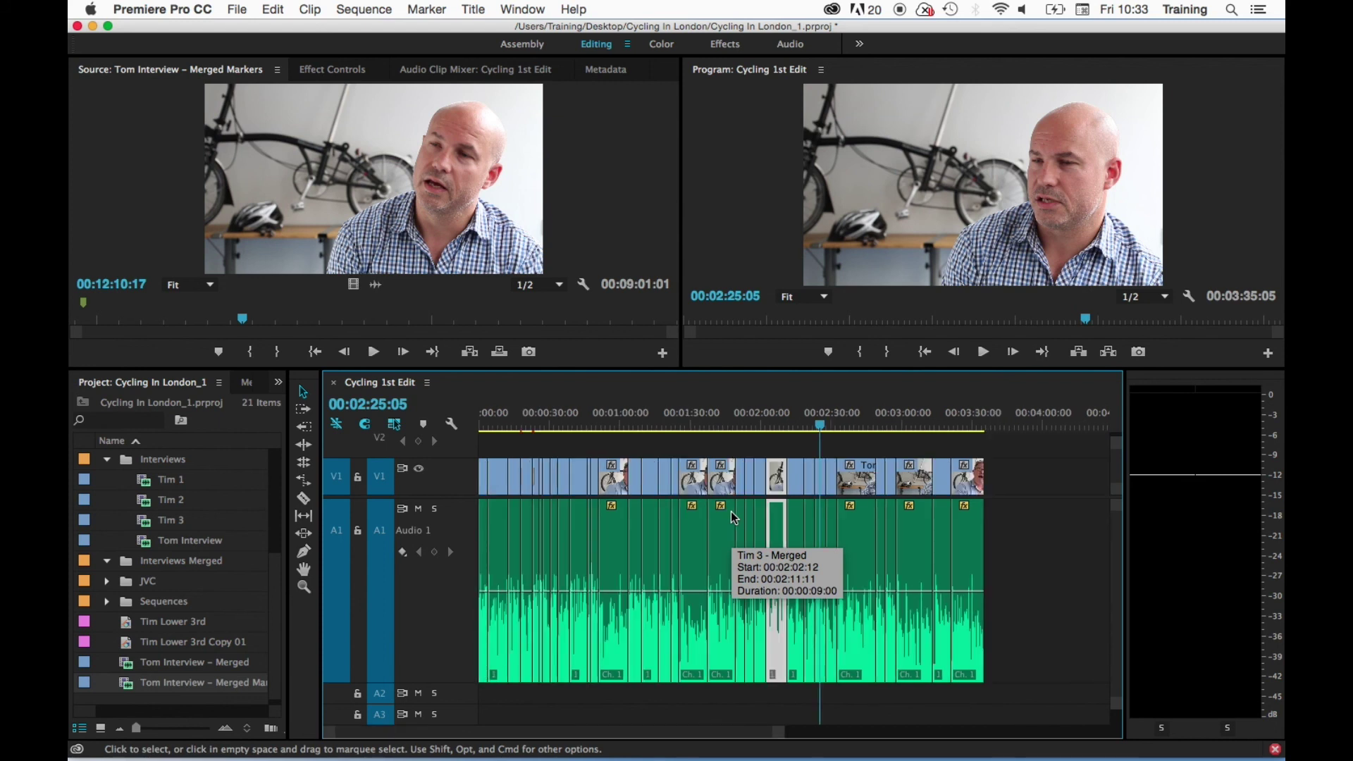
drag(1071, 598, 398, 479)
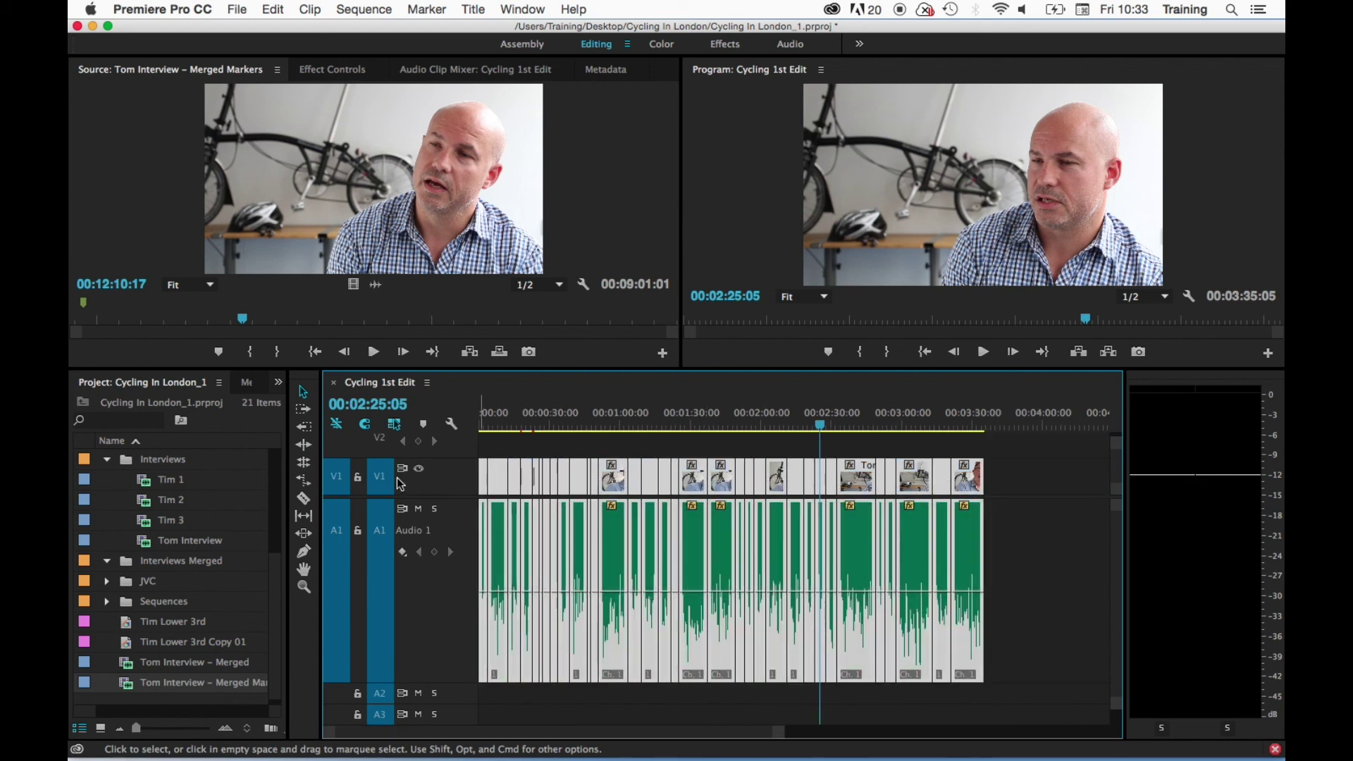
right_click(690, 552)
click(717, 452)
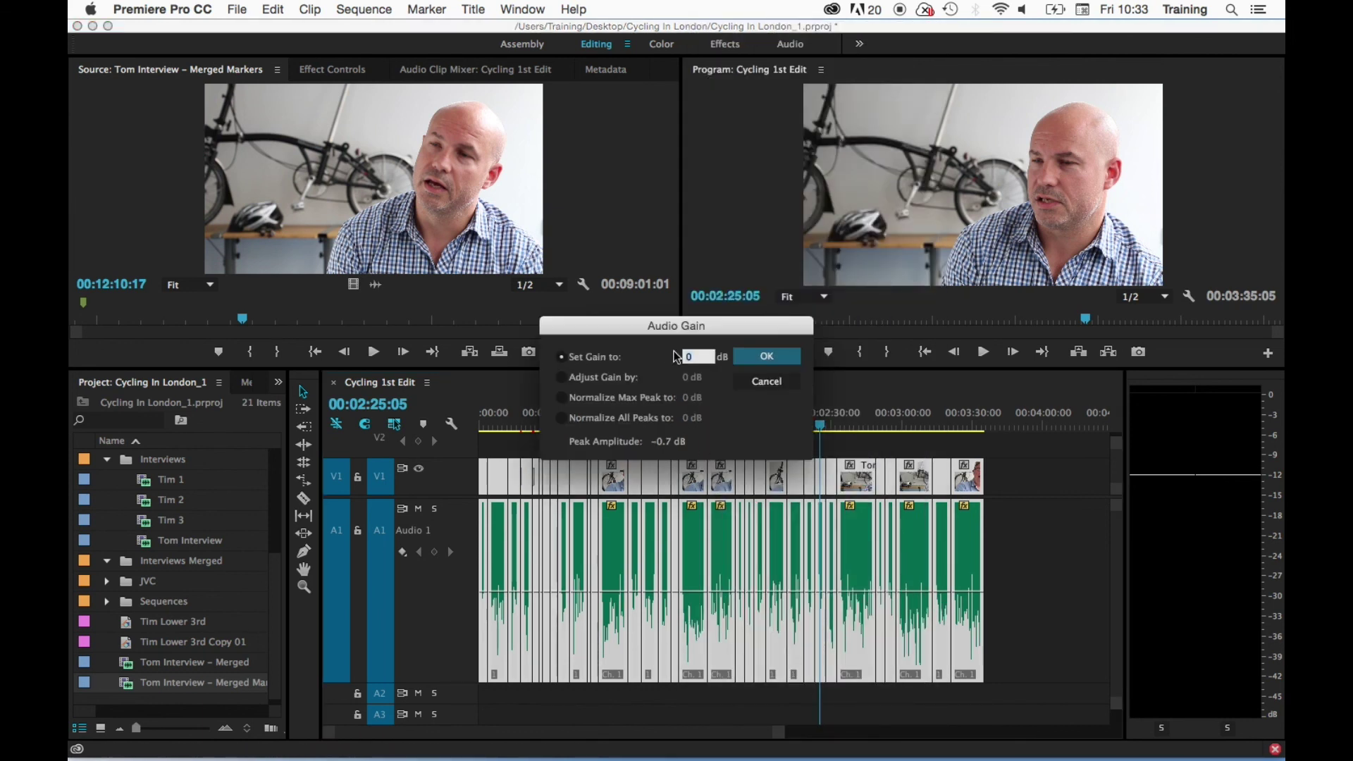
click(759, 358)
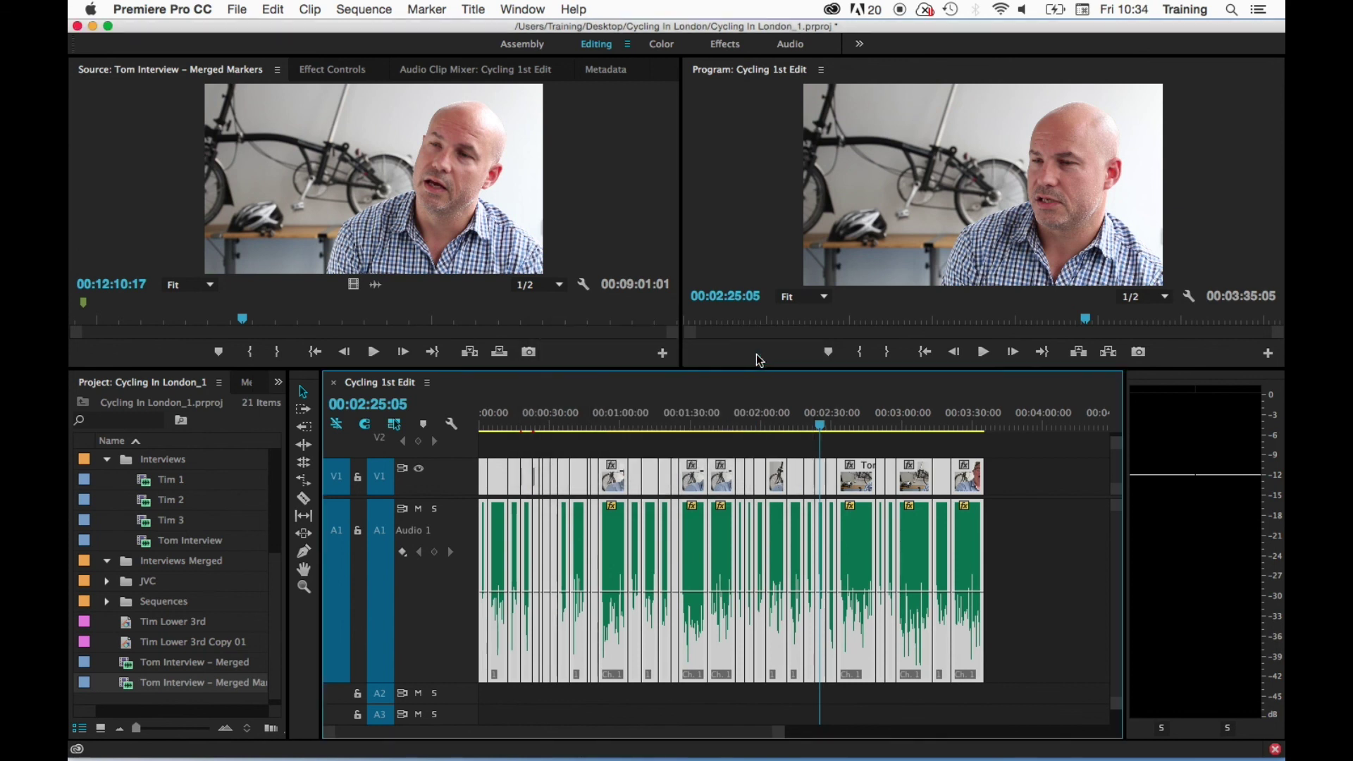
right_click(717, 538)
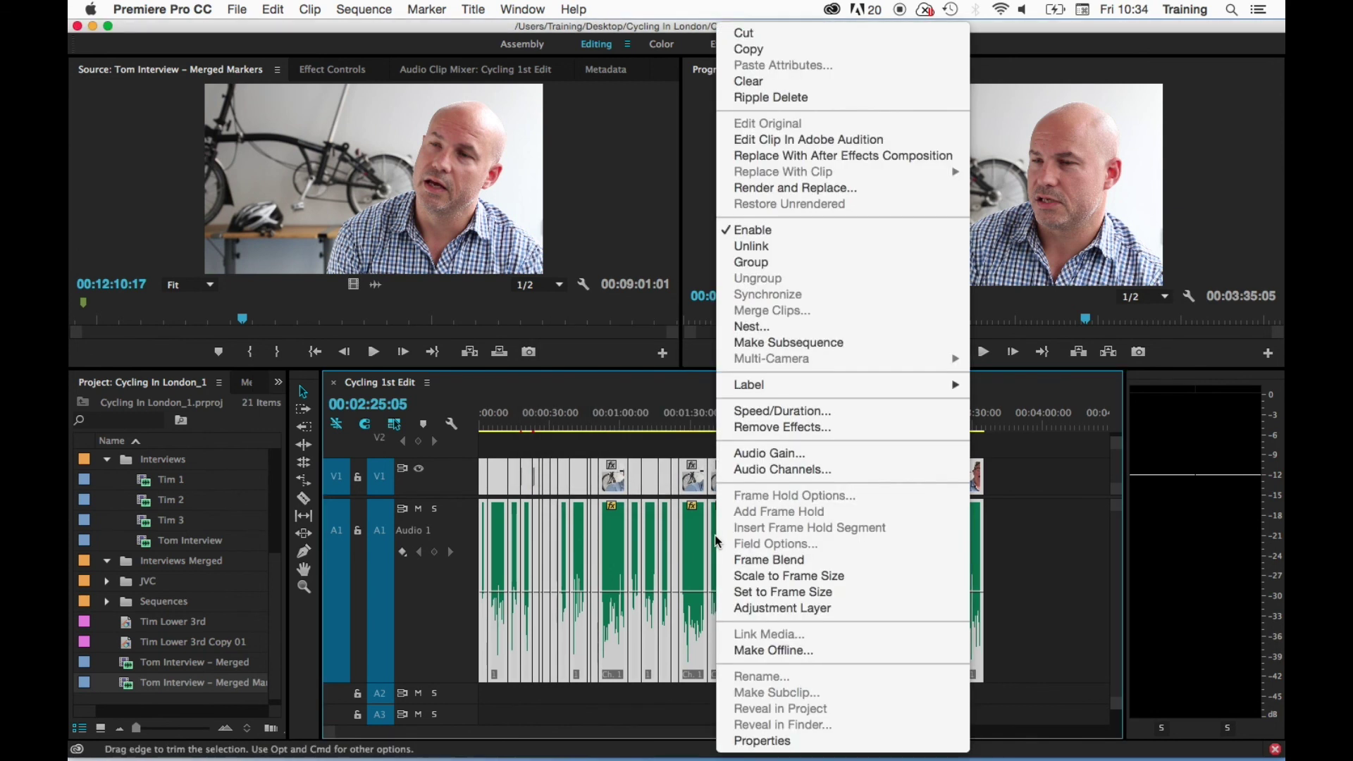
click(756, 454)
click(771, 356)
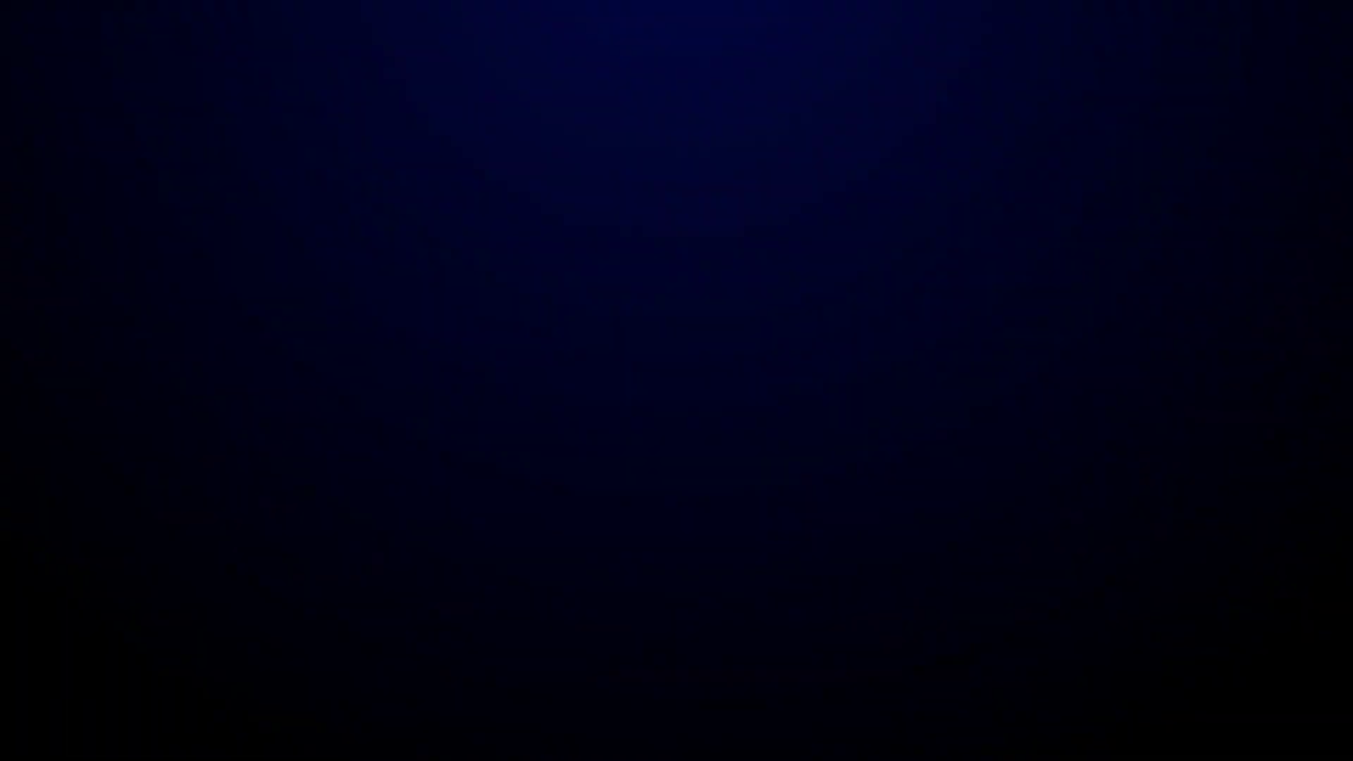